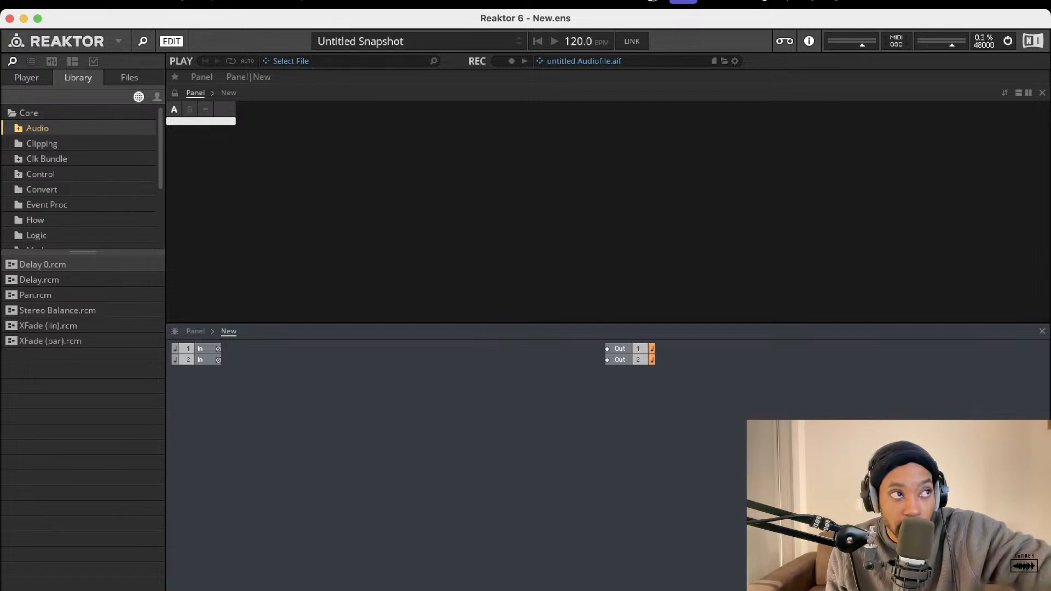
# Step: Add a Bento Oscillator from the Blocks Base Bento Box folder to the structure and set its fine tuning to -5 cents
pyautogui.click(31, 79)
pyautogui.click(56, 136)
pyautogui.scroll(3, 57, 136)
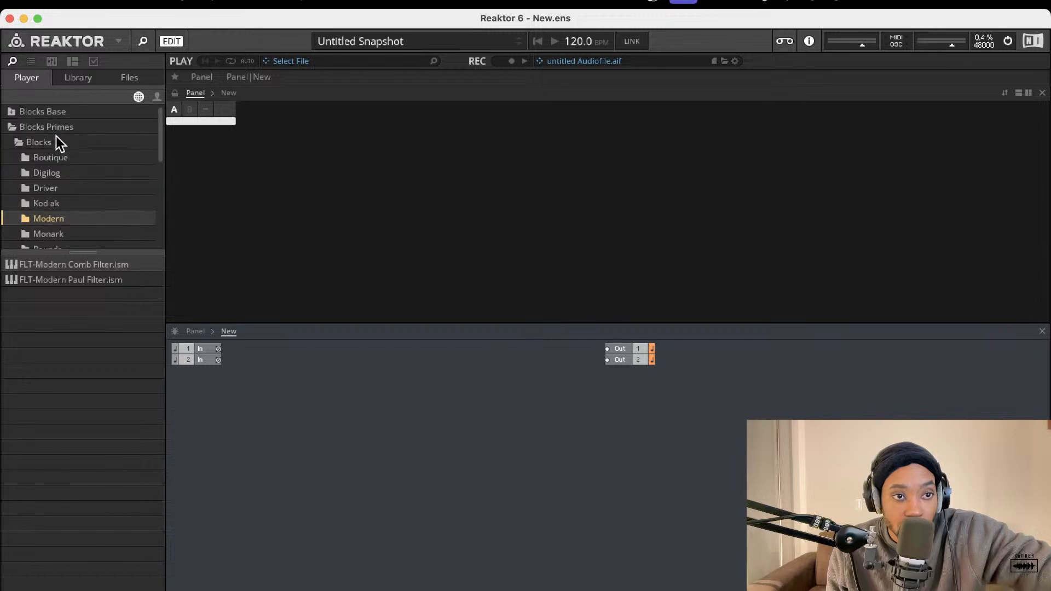
pyautogui.click(57, 138)
pyautogui.click(25, 126)
pyautogui.click(17, 115)
pyautogui.click(25, 130)
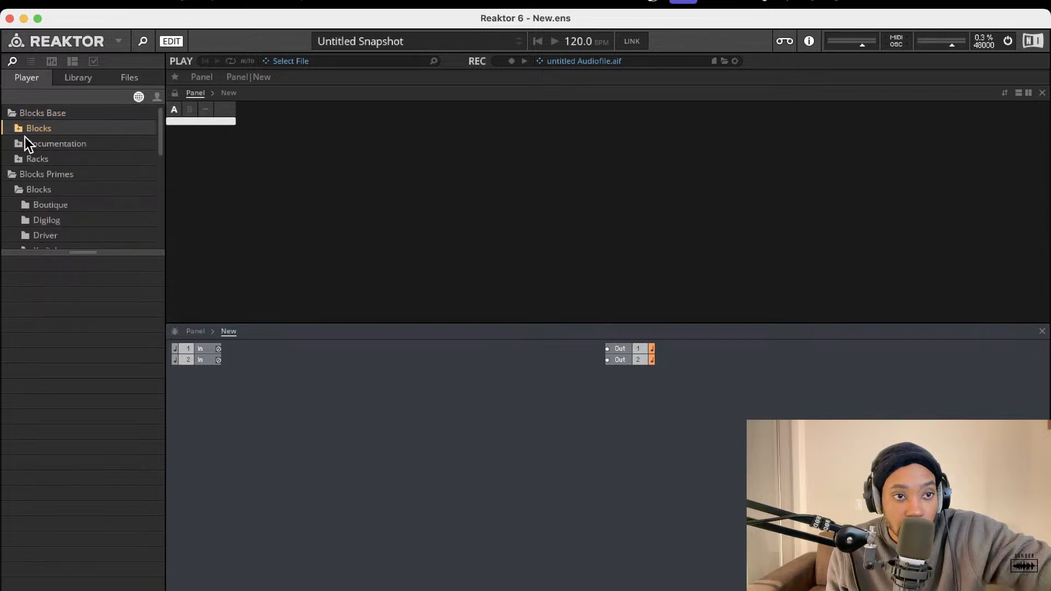
pyautogui.click(29, 145)
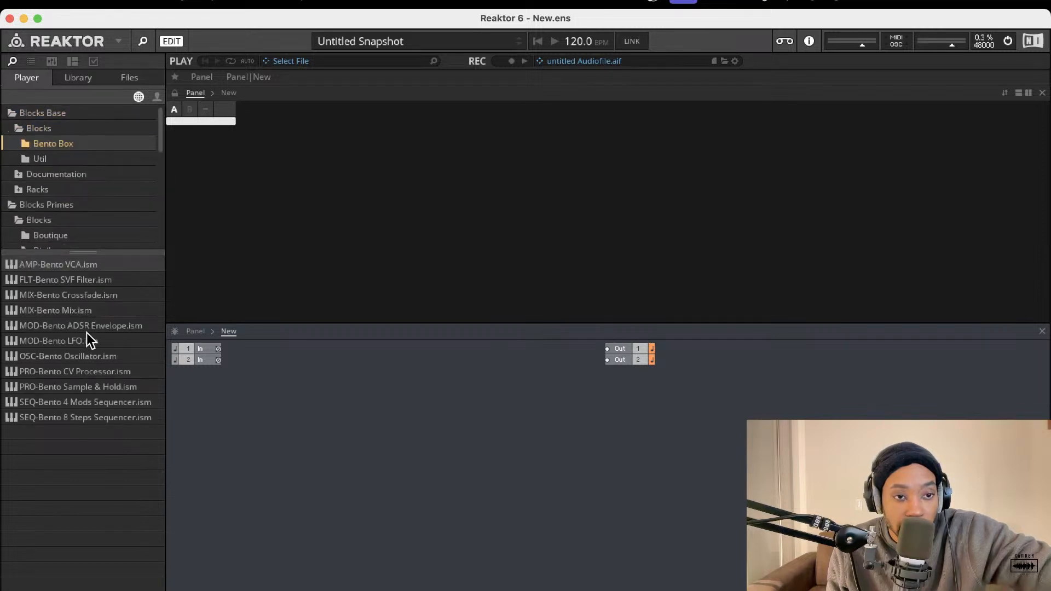
pyautogui.moveTo(84, 358); pyautogui.dragTo(313, 392)
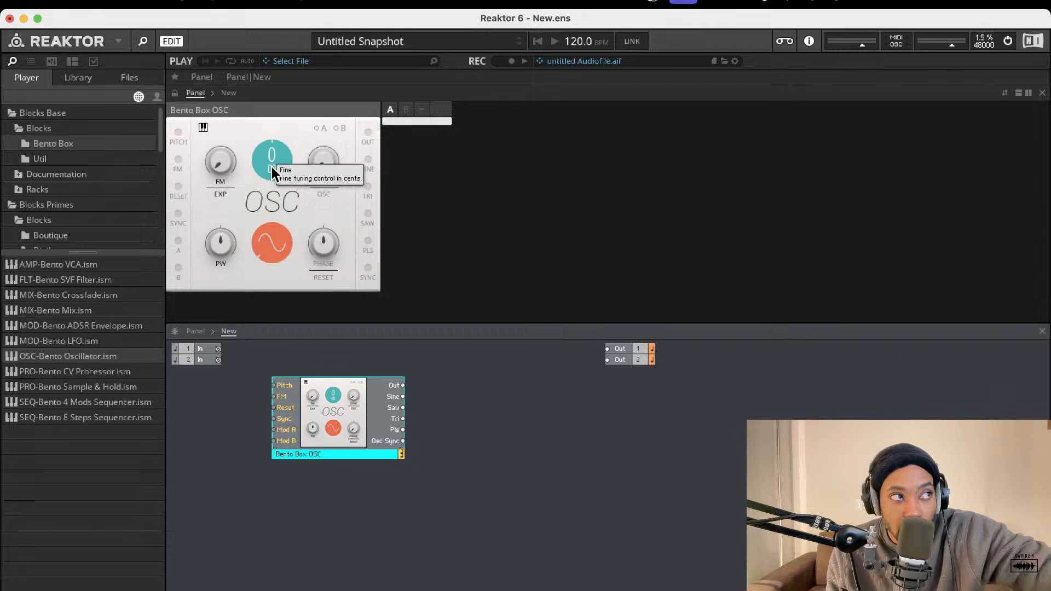
pyautogui.moveTo(271, 166); pyautogui.dragTo(272, 169)
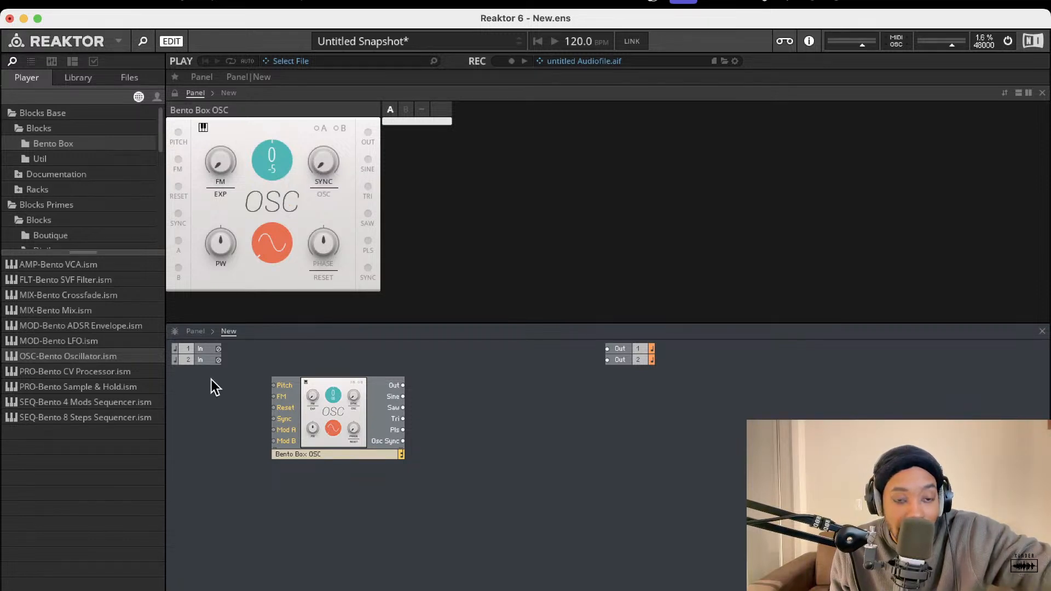
# Step: Add the Util Note In block from the Blocks Base Util folder beside the oscillator in the structure
pyautogui.click(75, 157)
pyautogui.click(83, 387)
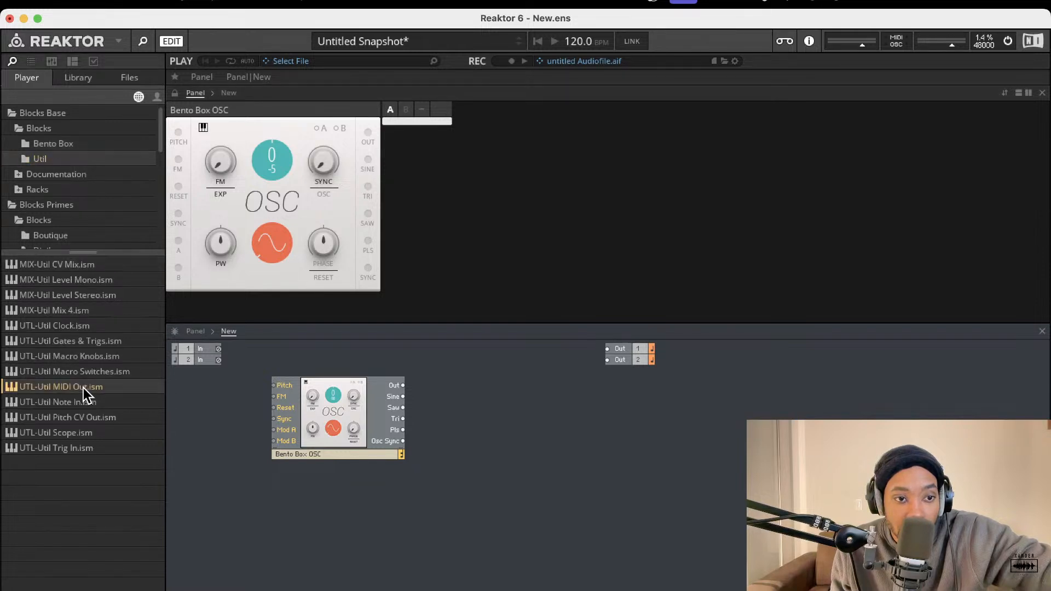
pyautogui.moveTo(81, 407); pyautogui.dragTo(217, 416)
# Step: Move the oscillator away from the Note In block, duplicate it, and place the other oscillator below
pyautogui.moveTo(319, 414); pyautogui.dragTo(385, 421)
pyautogui.press('super+d')
pyautogui.moveTo(382, 466); pyautogui.dragTo(386, 566)
# Step: Rename the upper oscillator Bento Box OSC 1 and the lower one Bento Box OSC 2
pyautogui.doubleClick(387, 459)
pyautogui.click(384, 457)
pyautogui.write('1')
pyautogui.press('Return')
pyautogui.doubleClick(387, 565)
pyautogui.click(402, 570)
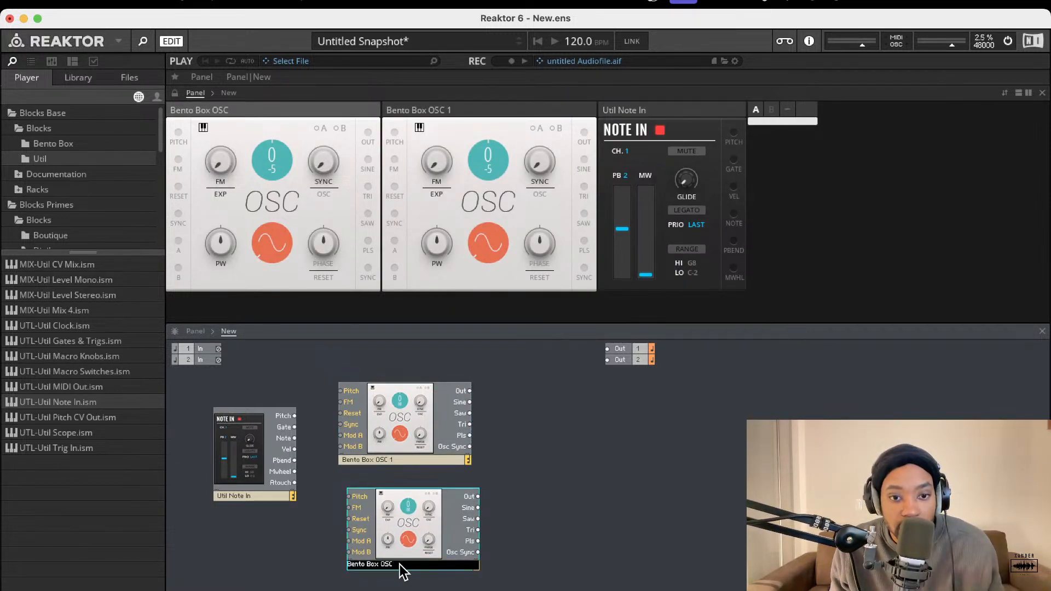
pyautogui.write('2')
pyautogui.press('Return')
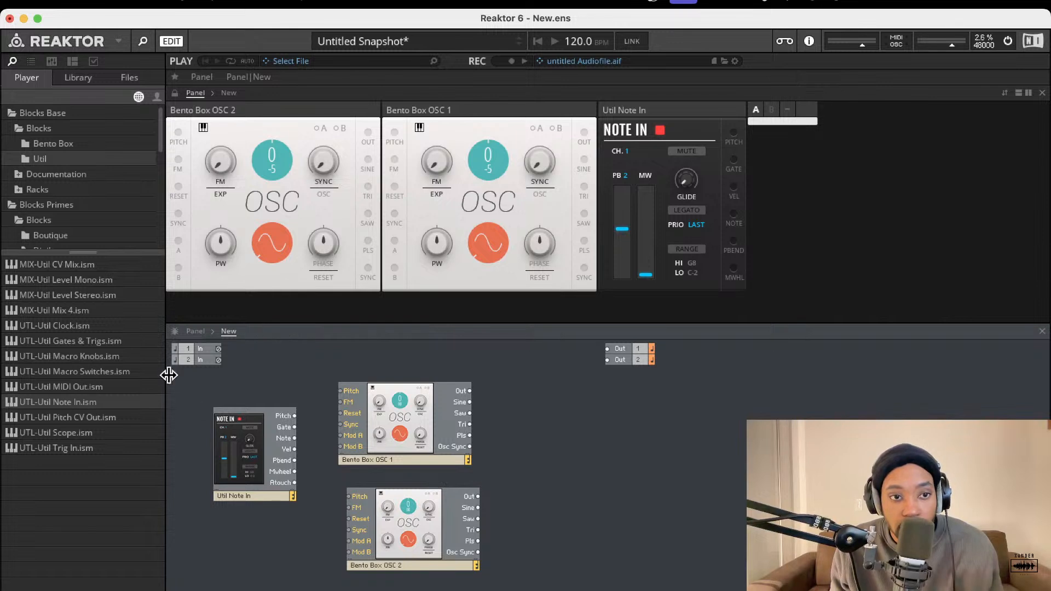
# Step: Add a Util Mix 4 block, wiring OSC 1 Out to In 1L and 1R, OSC 2 Out to In 2L and its Sine to In 2R
pyautogui.moveTo(70, 310); pyautogui.dragTo(567, 486)
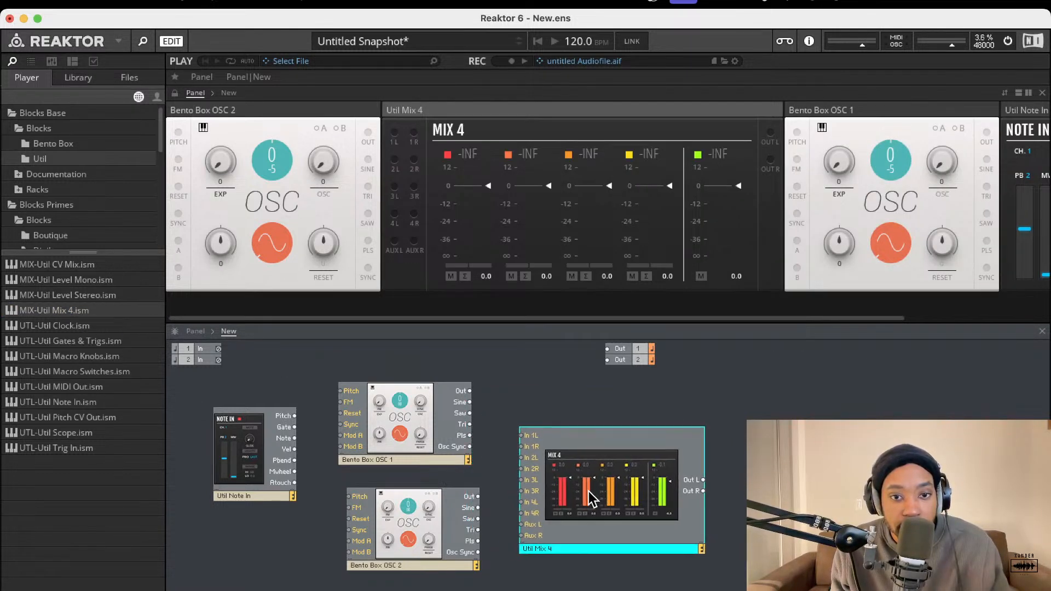
pyautogui.moveTo(469, 390); pyautogui.dragTo(525, 436)
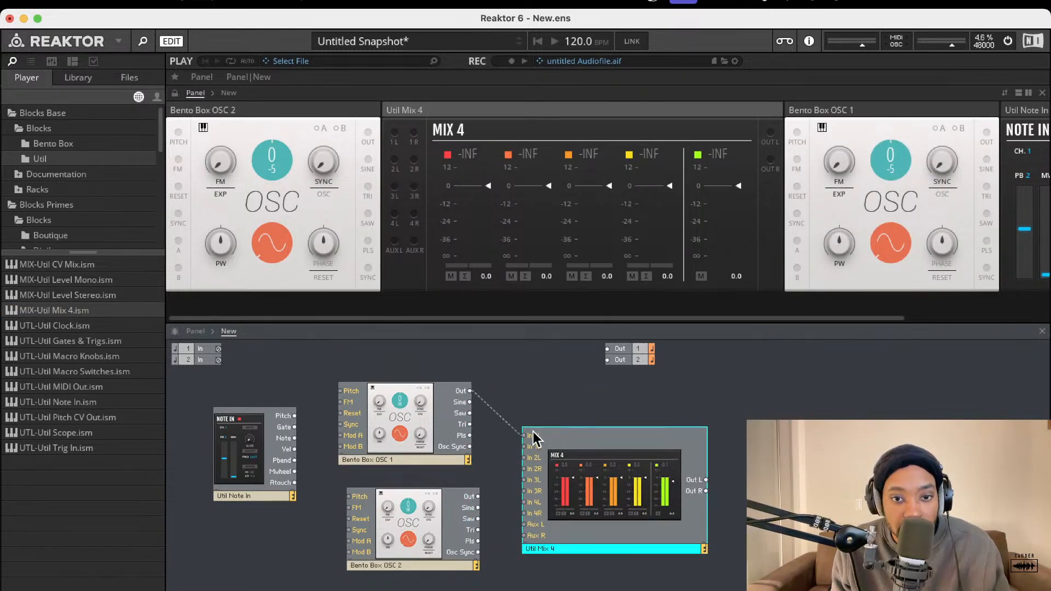
pyautogui.moveTo(469, 391); pyautogui.dragTo(525, 446)
pyautogui.moveTo(478, 497); pyautogui.dragTo(524, 458)
pyautogui.moveTo(478, 508); pyautogui.dragTo(524, 468)
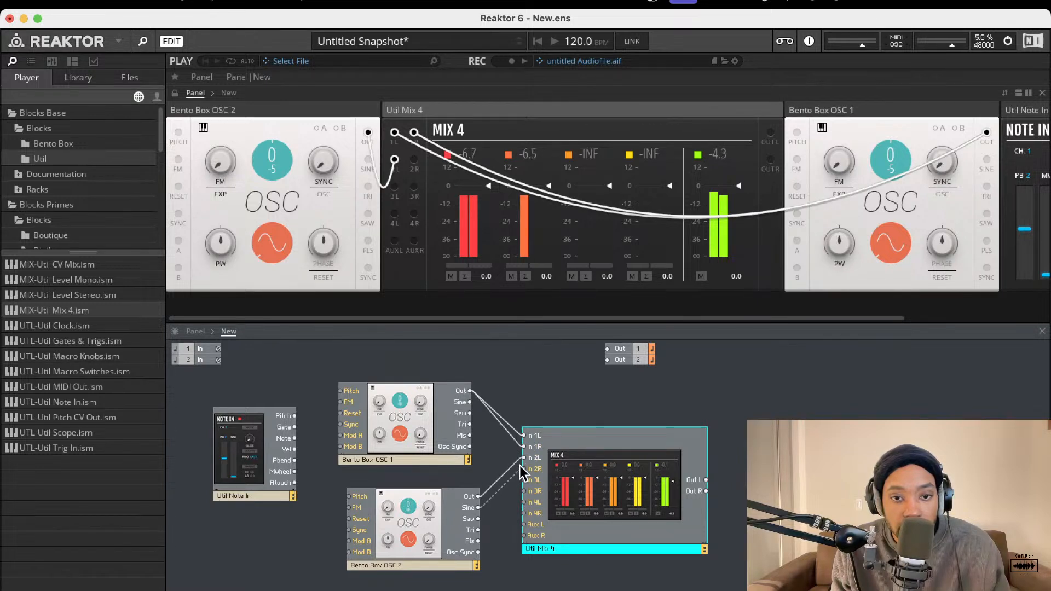
pyautogui.moveTo(600, 446); pyautogui.dragTo(580, 443)
# Step: Connect the Mix 4 block's Out L and Out R to main outputs 1 and 2
pyautogui.moveTo(686, 477); pyautogui.dragTo(611, 350)
pyautogui.moveTo(685, 490); pyautogui.dragTo(650, 364)
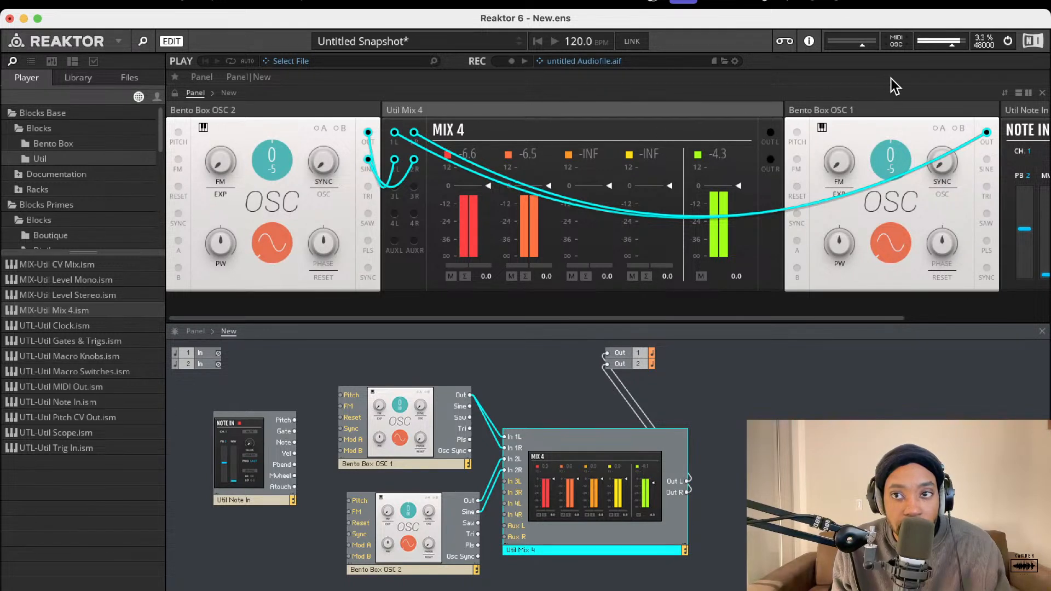
# Step: Set OSC 1's pitch to -2 and connect Note In's Pitch output to the Pitch inputs of both oscillators
pyautogui.moveTo(891, 160); pyautogui.dragTo(890, 168)
pyautogui.moveTo(341, 394); pyautogui.dragTo(304, 434)
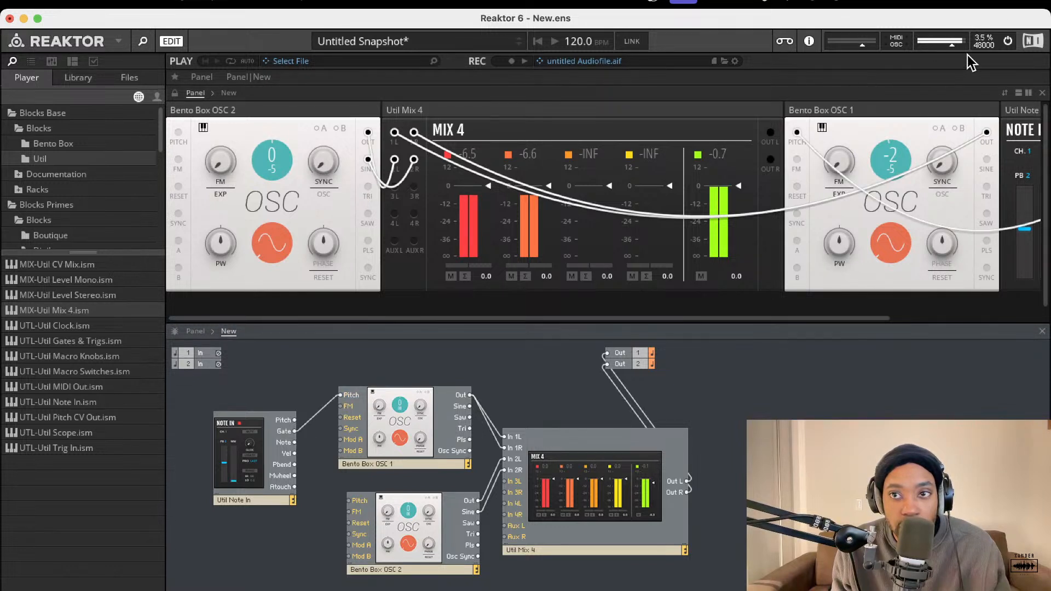
pyautogui.moveTo(937, 50); pyautogui.dragTo(934, 50)
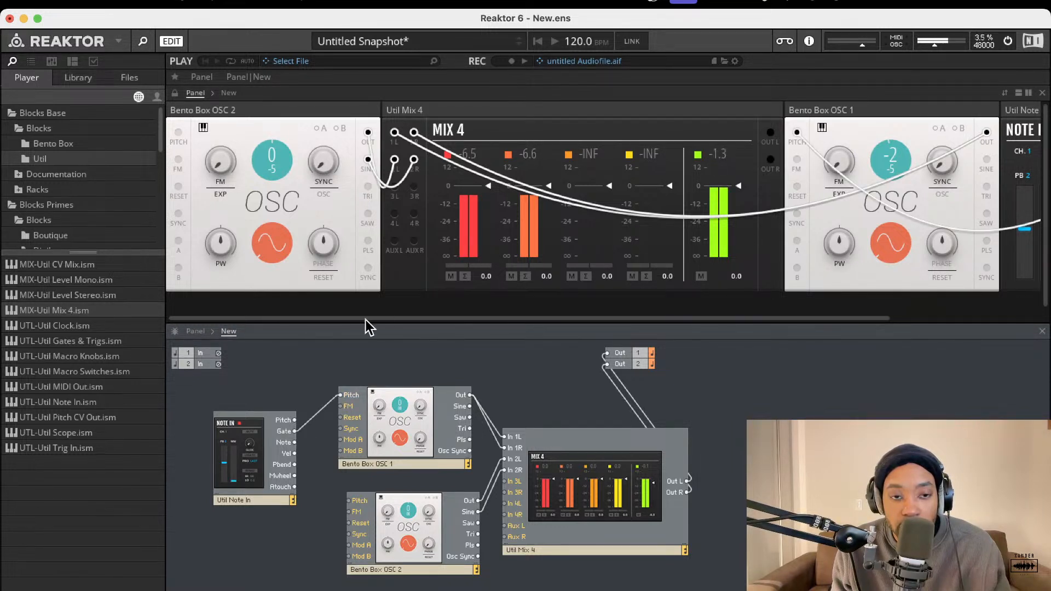
pyautogui.moveTo(340, 396); pyautogui.dragTo(291, 420)
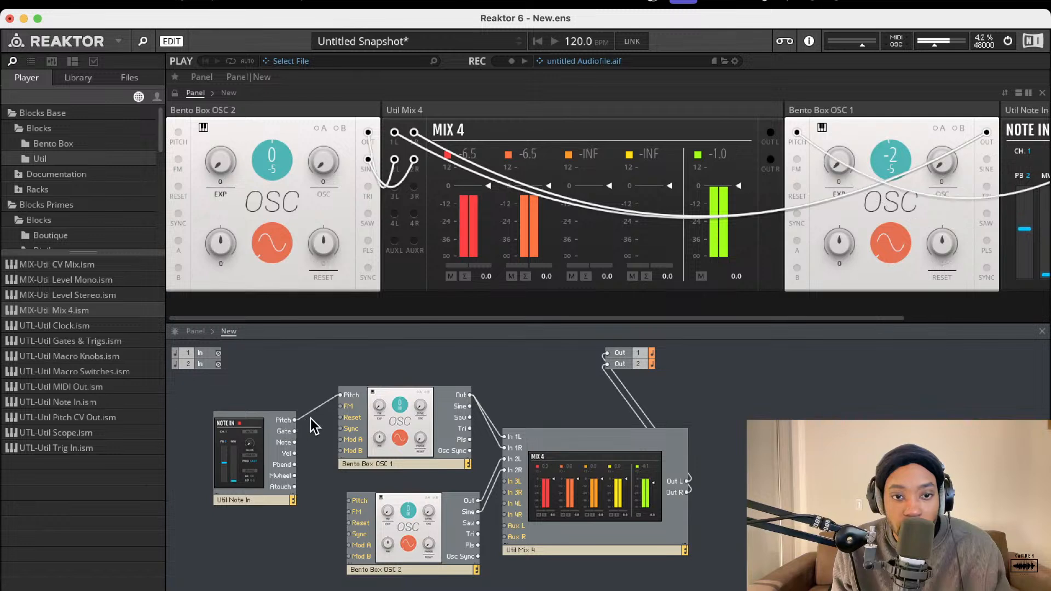
pyautogui.moveTo(349, 501); pyautogui.dragTo(287, 412)
pyautogui.moveTo(350, 499); pyautogui.dragTo(294, 420)
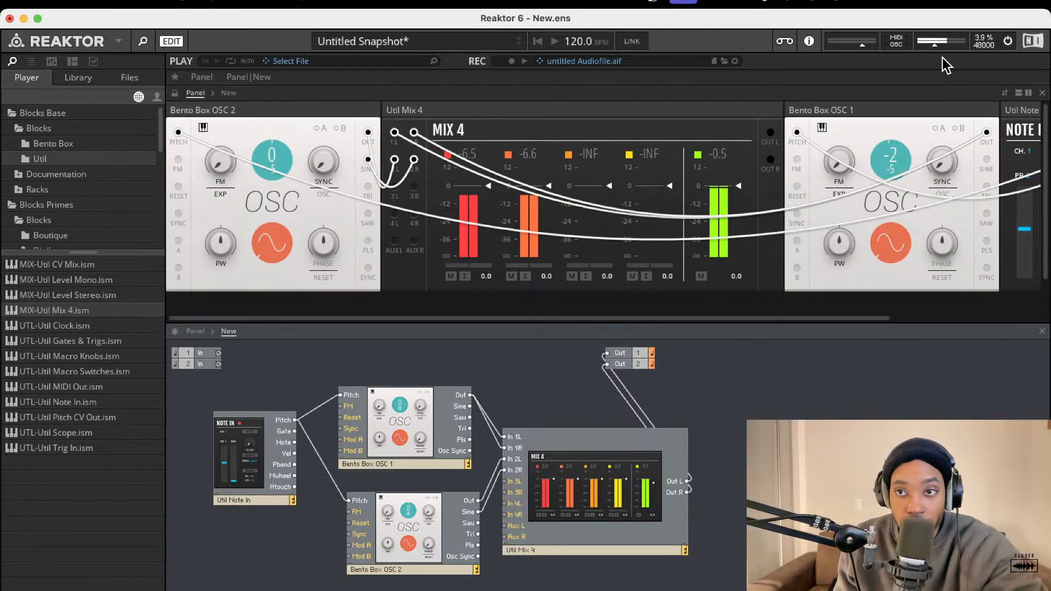
# Step: Switch the audio engine off and back on twice
pyautogui.click(1006, 43)
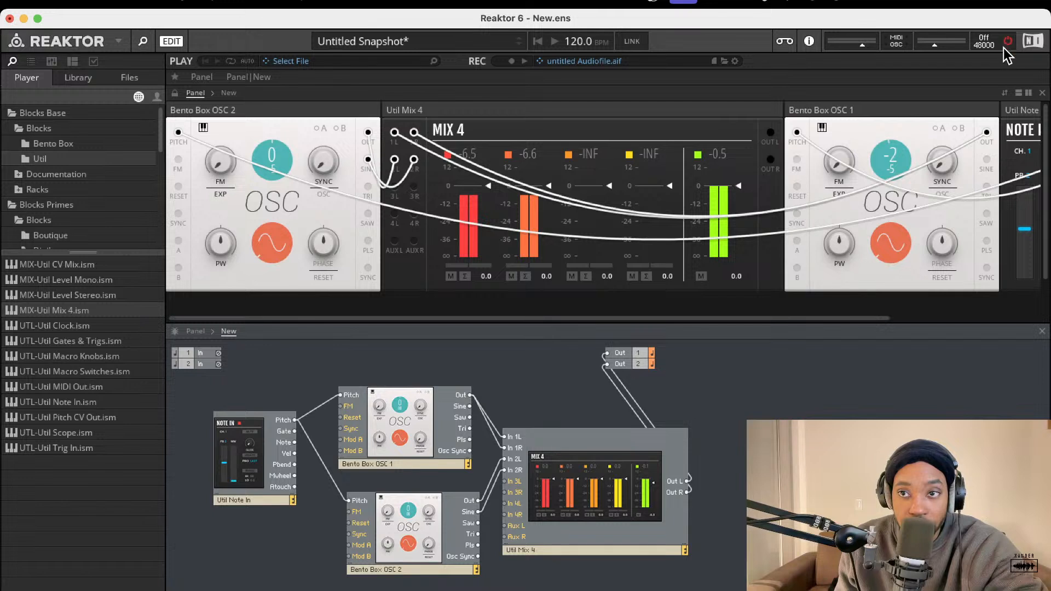
pyautogui.click(1009, 43)
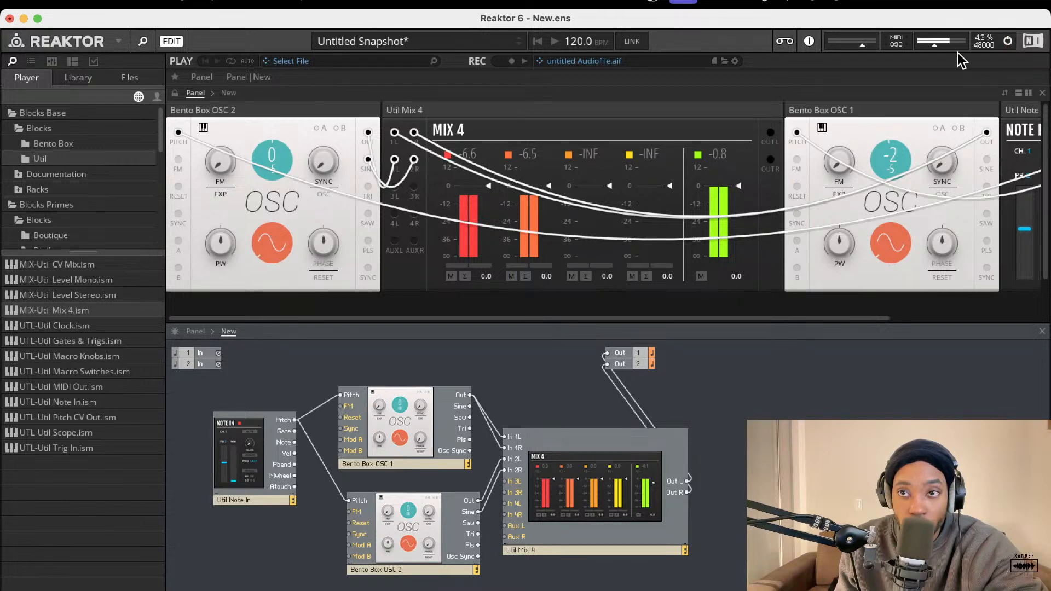
pyautogui.click(1008, 45)
pyautogui.click(1007, 45)
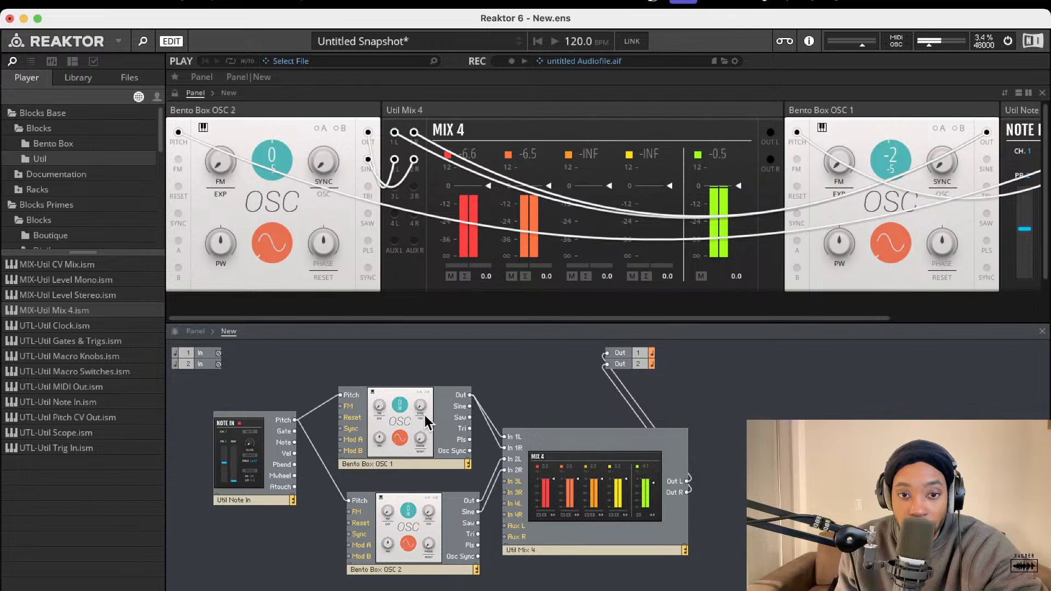
# Step: Set Bento Box OSC 2's pitch to 20 and adjust the master output level
pyautogui.moveTo(620, 423); pyautogui.dragTo(642, 409)
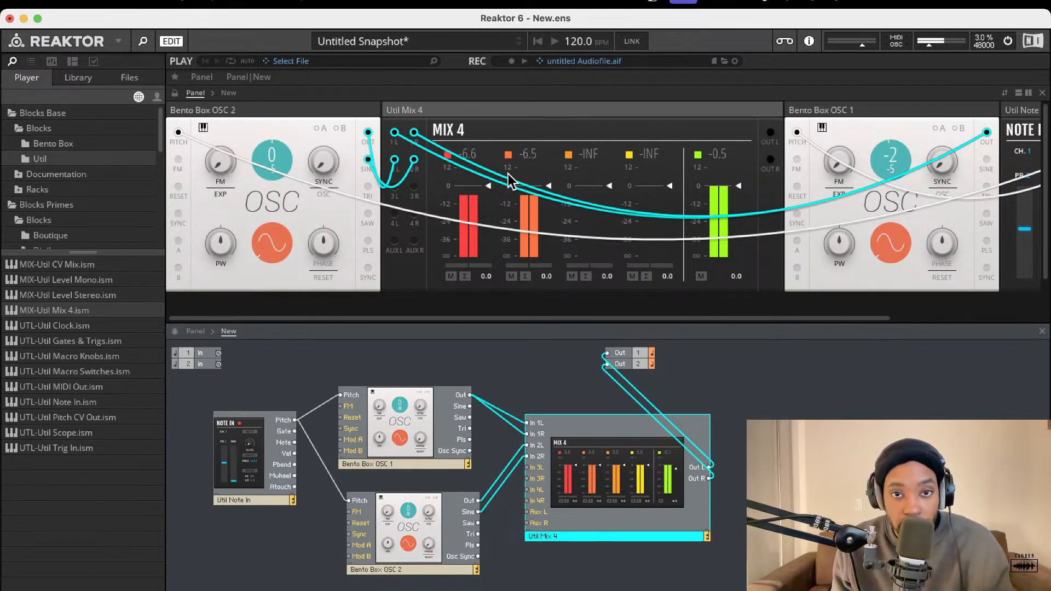
pyautogui.moveTo(268, 159); pyautogui.dragTo(86, 104)
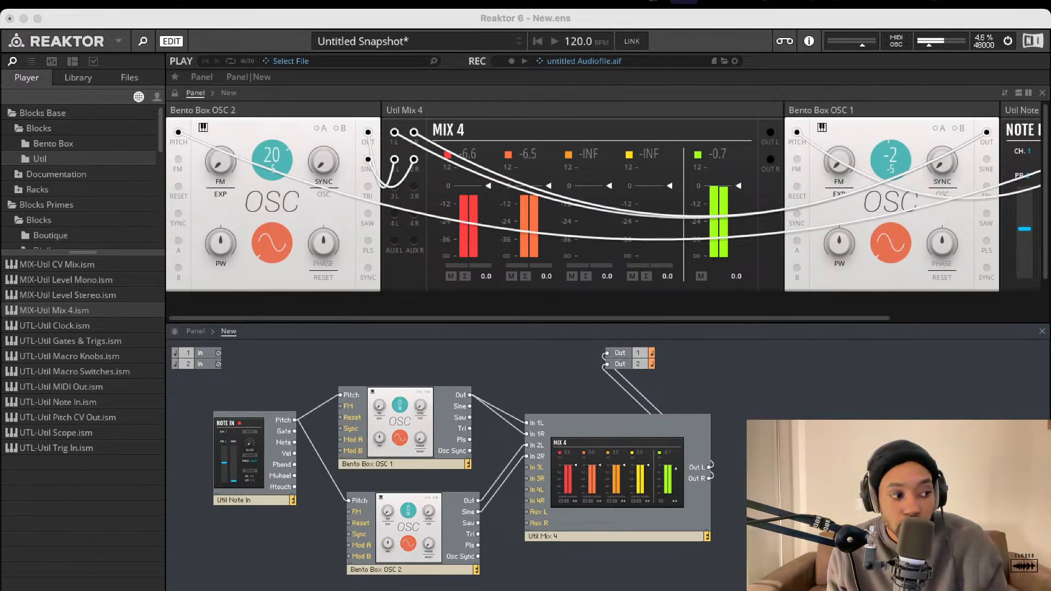
pyautogui.click(929, 41)
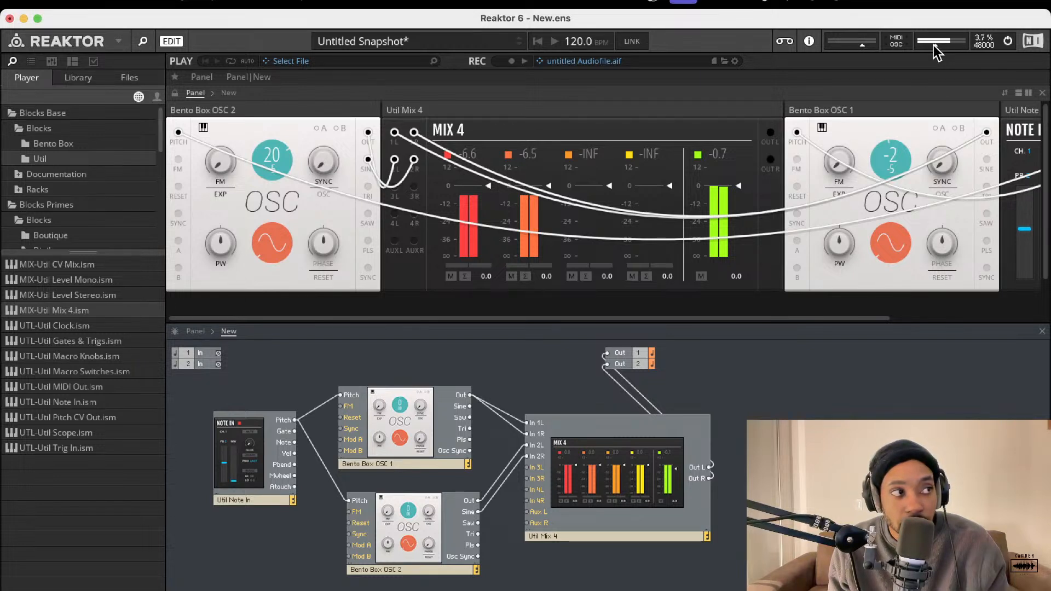
pyautogui.moveTo(952, 45); pyautogui.dragTo(937, 49)
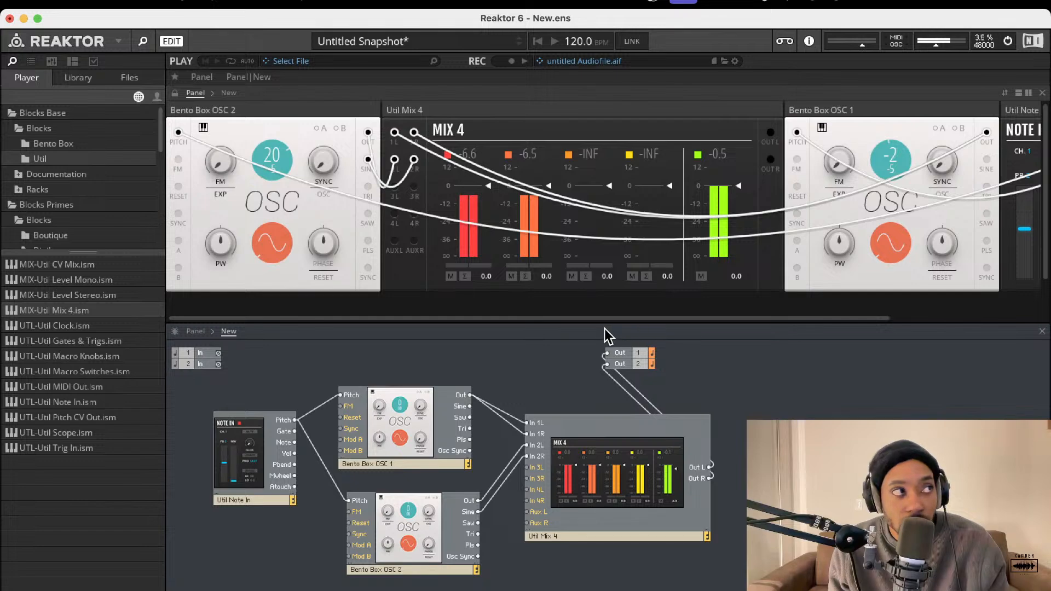
pyautogui.hotkey('ctrl', 'Left')
pyautogui.hotkey('ctrl', 'Right')
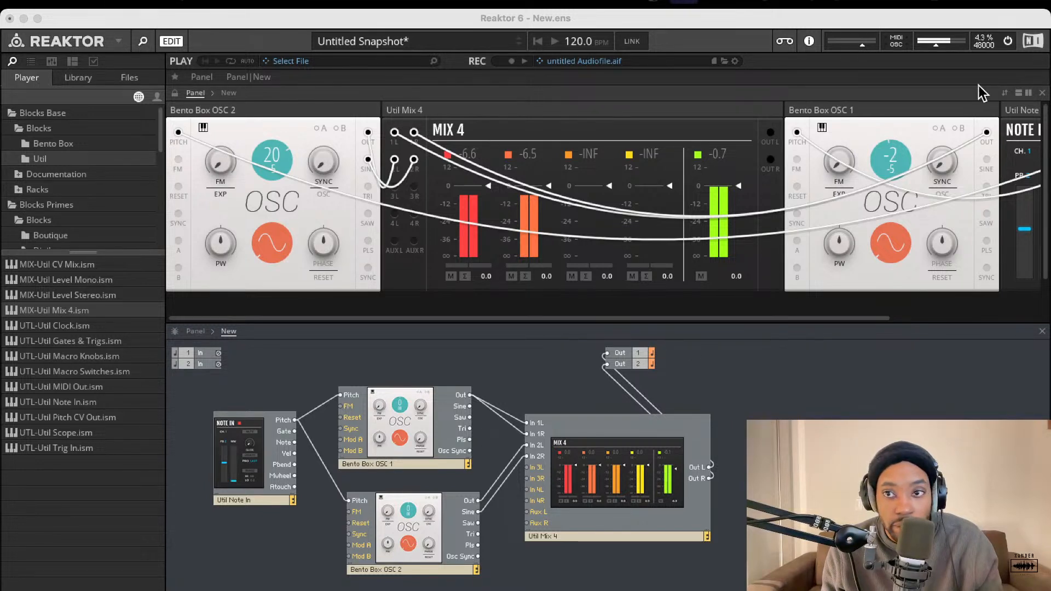
# Step: Switch the audio engine off and add a Bento SVF Filter between the oscillators and the Mix 4 block
pyautogui.click(1007, 40)
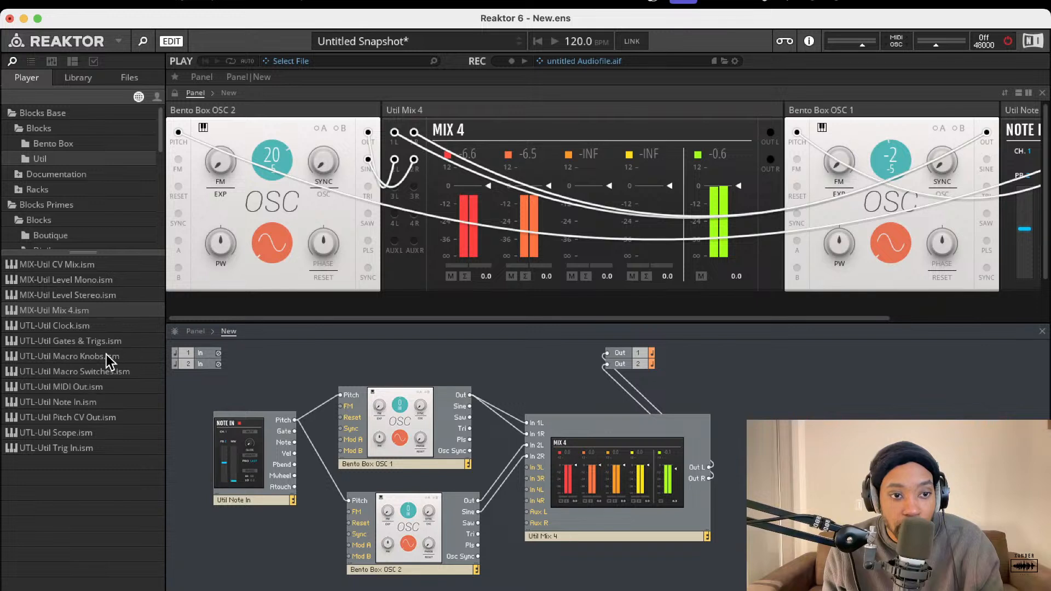
pyautogui.click(70, 145)
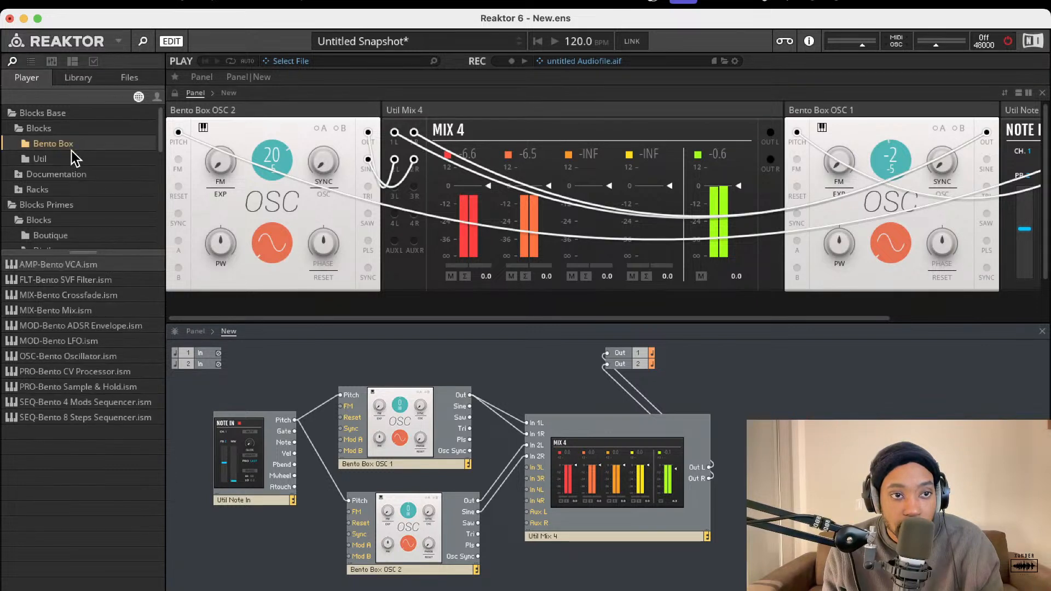
pyautogui.moveTo(84, 283); pyautogui.dragTo(541, 548)
pyautogui.moveTo(565, 492); pyautogui.dragTo(721, 528)
pyautogui.moveTo(603, 581); pyautogui.dragTo(534, 458)
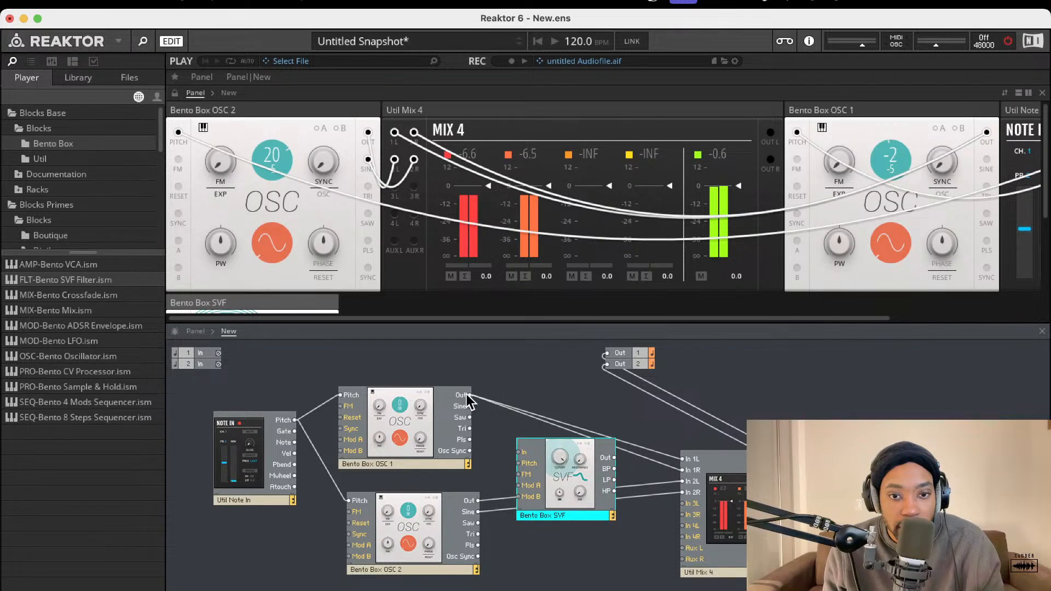
pyautogui.press('Delete')
pyautogui.moveTo(849, 518); pyautogui.dragTo(714, 490)
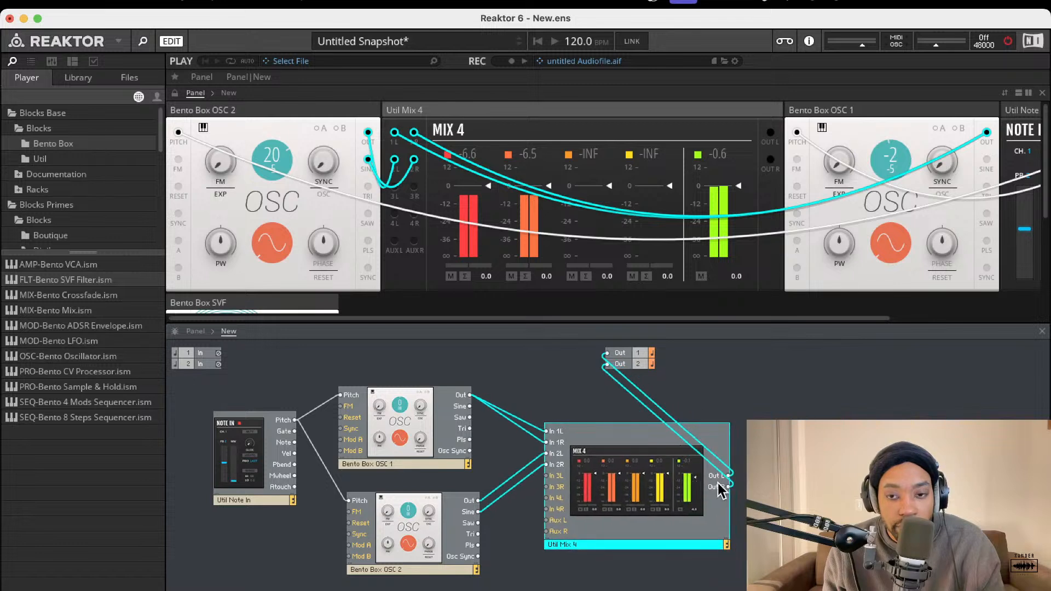
pyautogui.moveTo(801, 483); pyautogui.dragTo(809, 483)
pyautogui.moveTo(727, 487); pyautogui.dragTo(810, 484)
pyautogui.click(777, 476)
pyautogui.click(777, 485)
pyautogui.press('Delete')
pyautogui.moveTo(707, 487); pyautogui.dragTo(876, 476)
# Step: Add a Bento Mix block and connect OSC 1 Out to In 1 and OSC 2 Out to In 2
pyautogui.moveTo(98, 310); pyautogui.dragTo(592, 470)
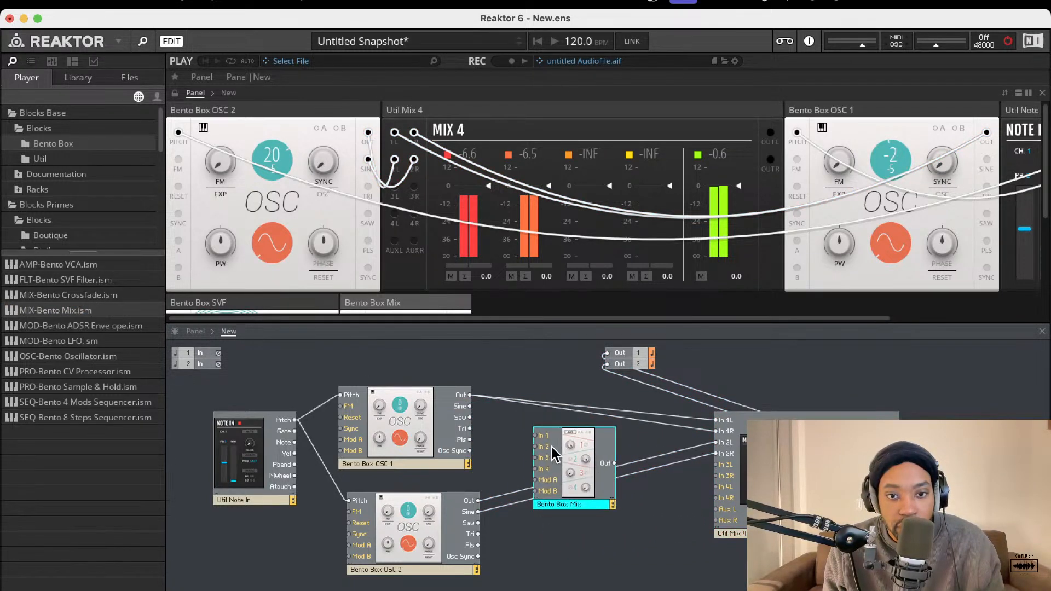
pyautogui.moveTo(535, 435); pyautogui.dragTo(469, 394)
pyautogui.moveTo(535, 446); pyautogui.dragTo(471, 506)
pyautogui.moveTo(535, 447); pyautogui.dragTo(473, 500)
pyautogui.click(499, 497)
# Step: Route the Bento Mix through the SVF filter to main outputs 1 and 2, and delete the Mix 4 block
pyautogui.moveTo(840, 481); pyautogui.dragTo(607, 364)
pyautogui.moveTo(771, 465); pyautogui.dragTo(830, 460)
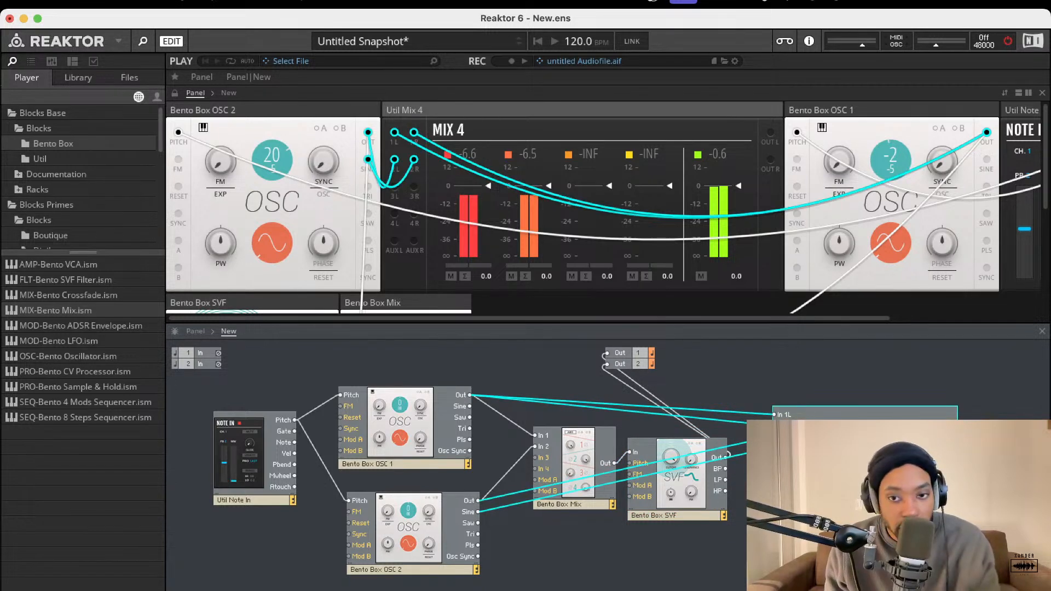
pyautogui.press('Delete')
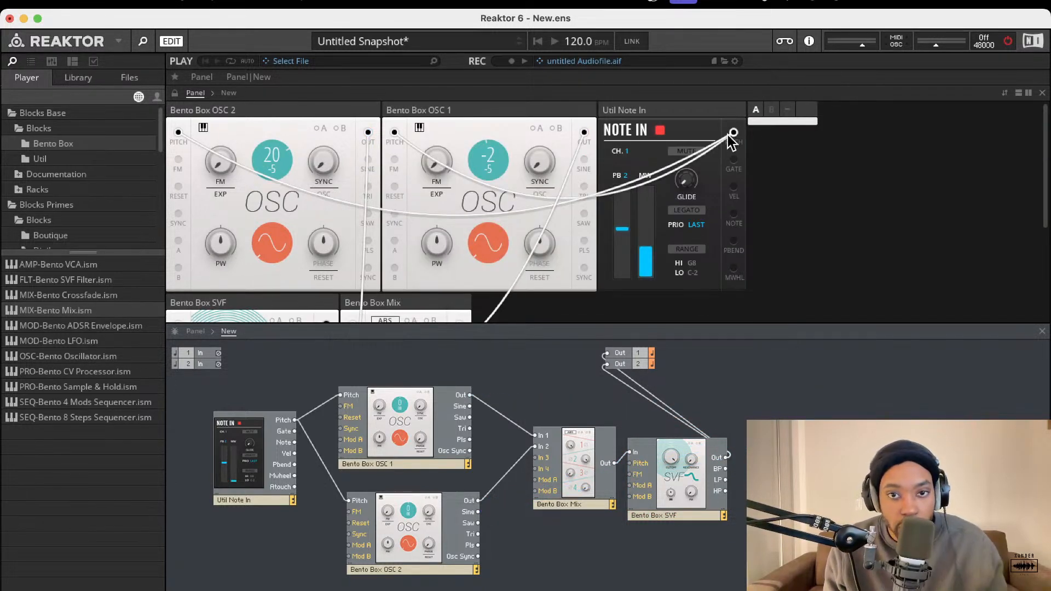
# Step: Switch the audio engine back on and raise the master output level
pyautogui.scroll(-5, 681, 202)
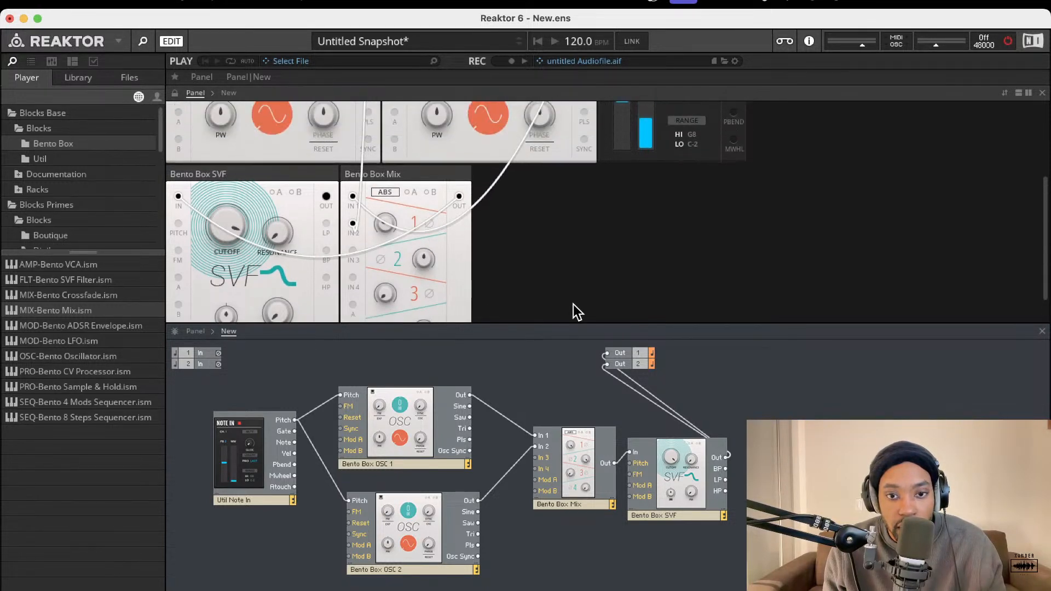
pyautogui.scroll(5, 573, 305)
pyautogui.click(1008, 42)
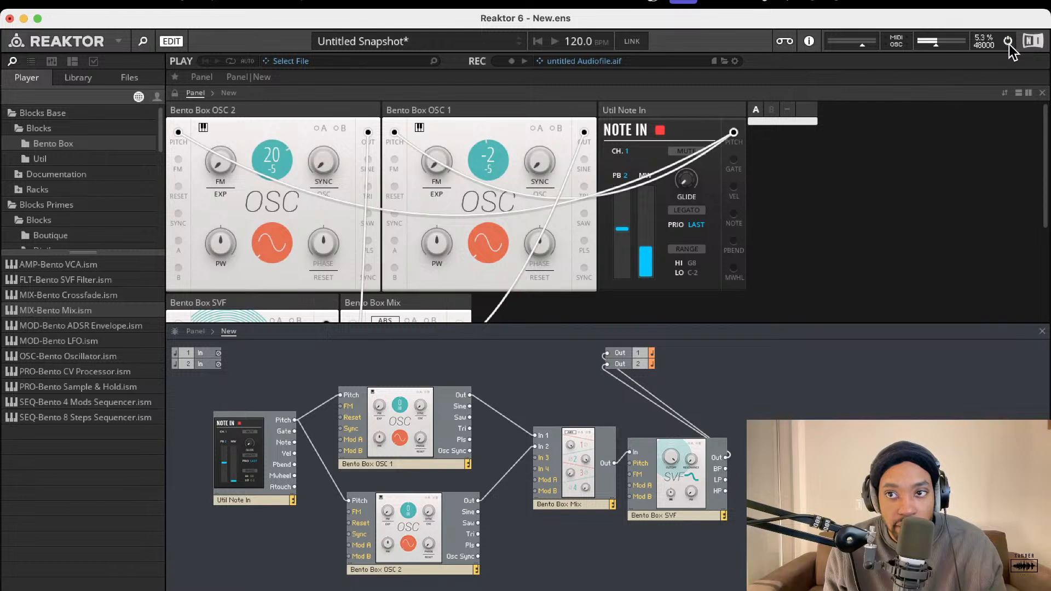
pyautogui.moveTo(928, 47); pyautogui.dragTo(945, 43)
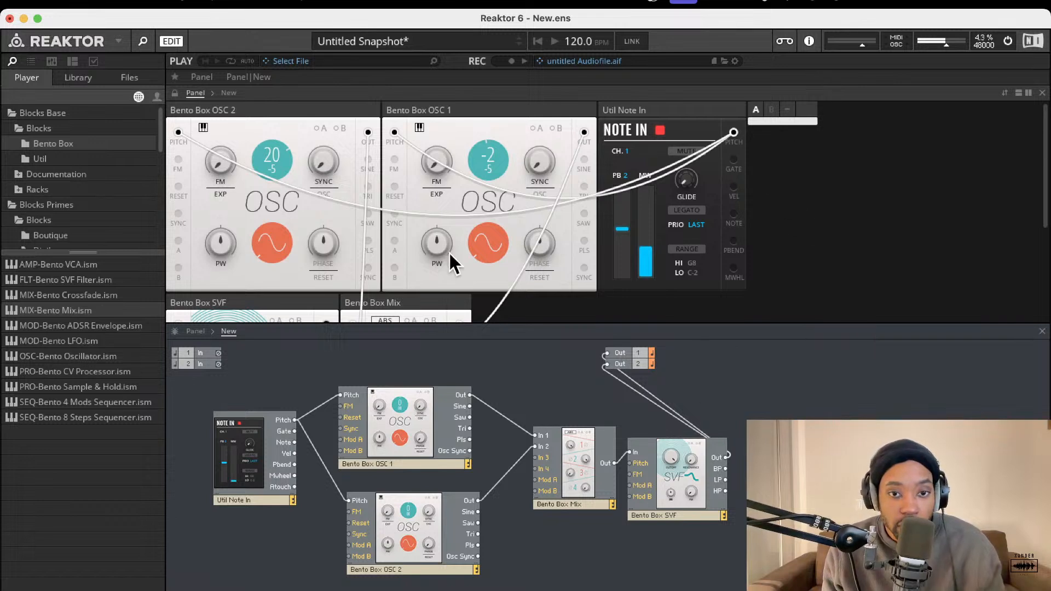
# Step: Connect Note In's Gate to a Bento ADSR Envelope's Gate and its Out to the SVF filter's Mod A, then swap the panel and structure views
pyautogui.moveTo(171, 340); pyautogui.dragTo(294, 431)
pyautogui.moveTo(684, 554); pyautogui.dragTo(628, 486)
pyautogui.moveTo(637, 568); pyautogui.dragTo(633, 566)
pyautogui.press('x')
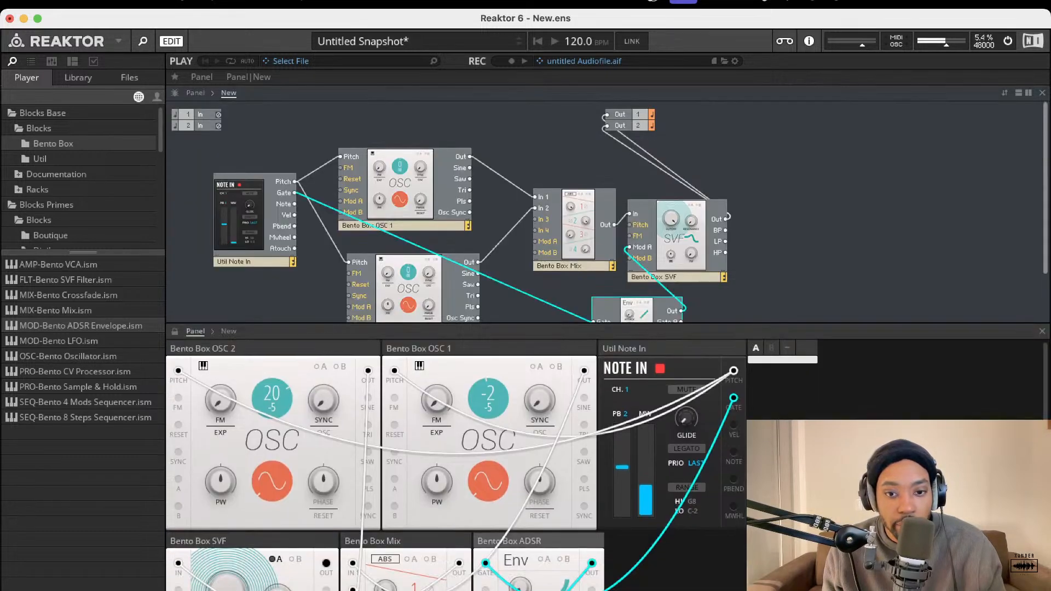
# Step: Swap the panel and structure views, then rename the Bento ADSR block FLTR ADSR and reposition it with the SVF block
pyautogui.click(1003, 94)
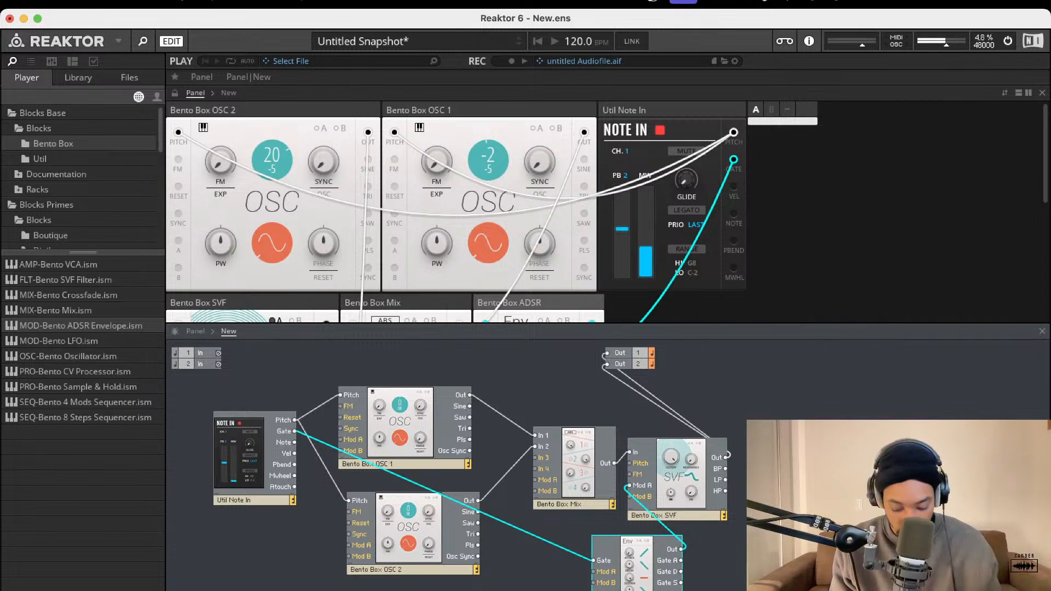
pyautogui.press('Return')
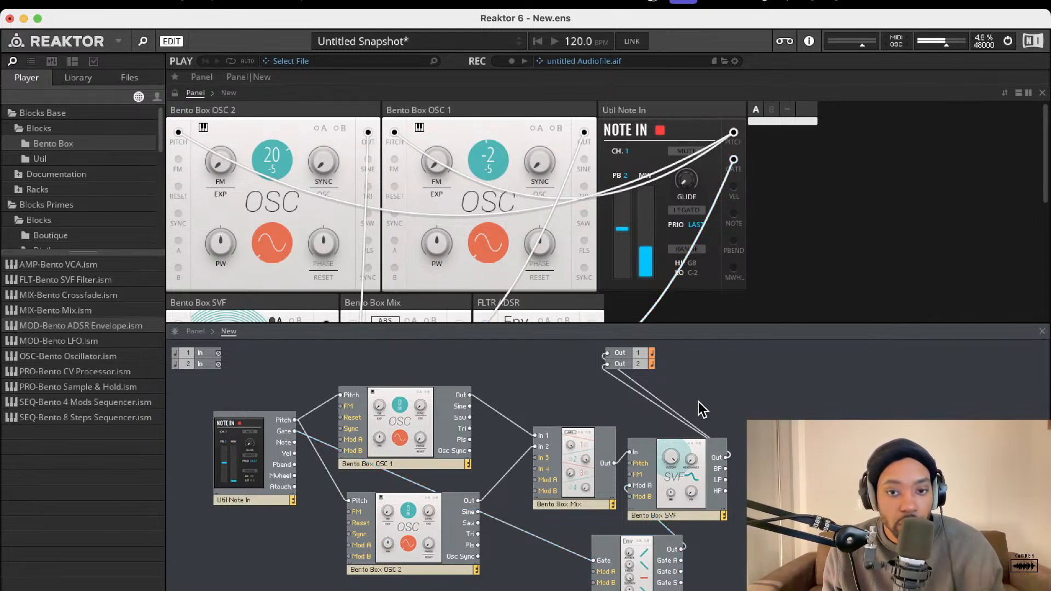
pyautogui.moveTo(635, 569); pyautogui.dragTo(585, 567)
pyautogui.moveTo(688, 503); pyautogui.dragTo(677, 508)
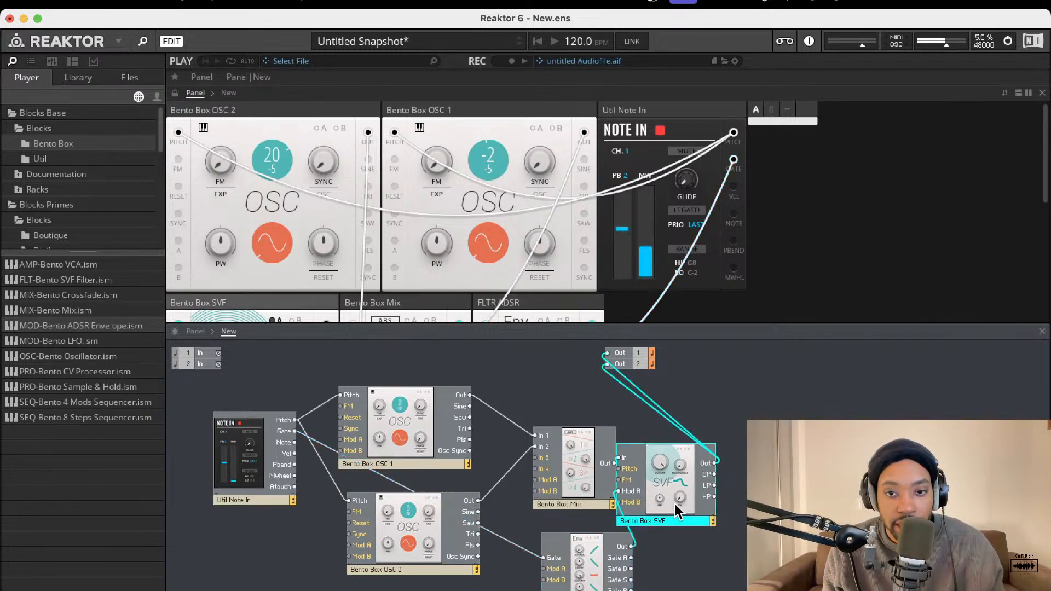
# Step: Show the SVF filter's Mod A amounts and apply the FLTR ADSR modulation to Cutoff
pyautogui.scroll(-6, 604, 199)
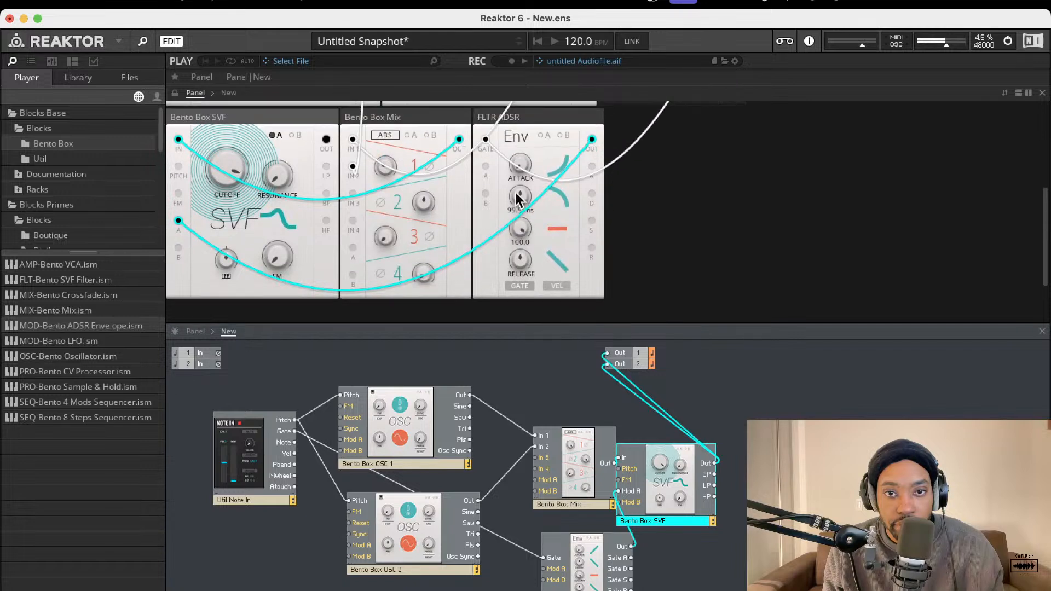
pyautogui.moveTo(243, 192)
pyautogui.click(276, 135)
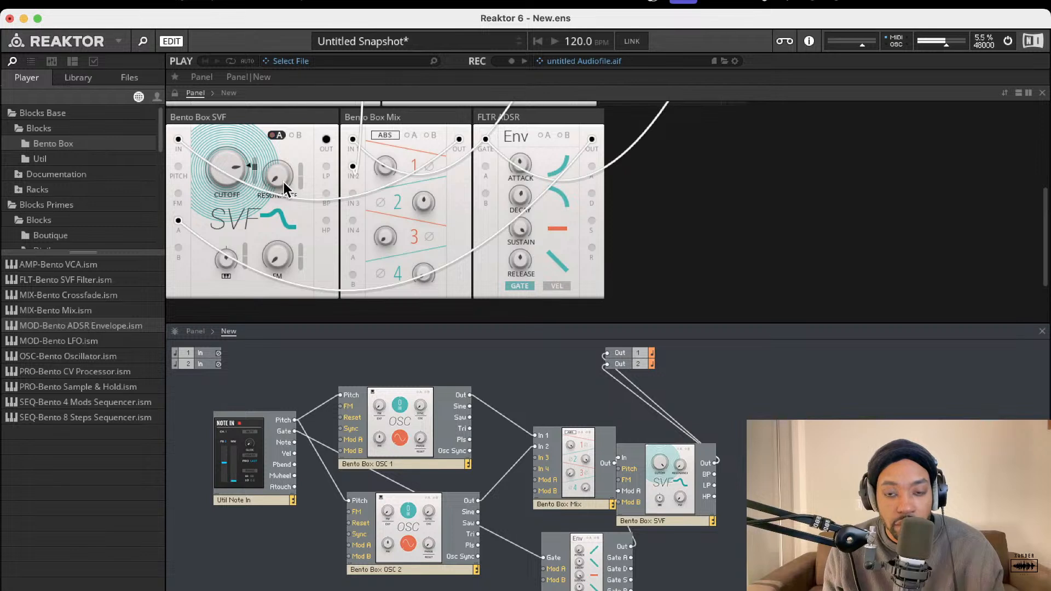
pyautogui.scroll(-1, 304, 162)
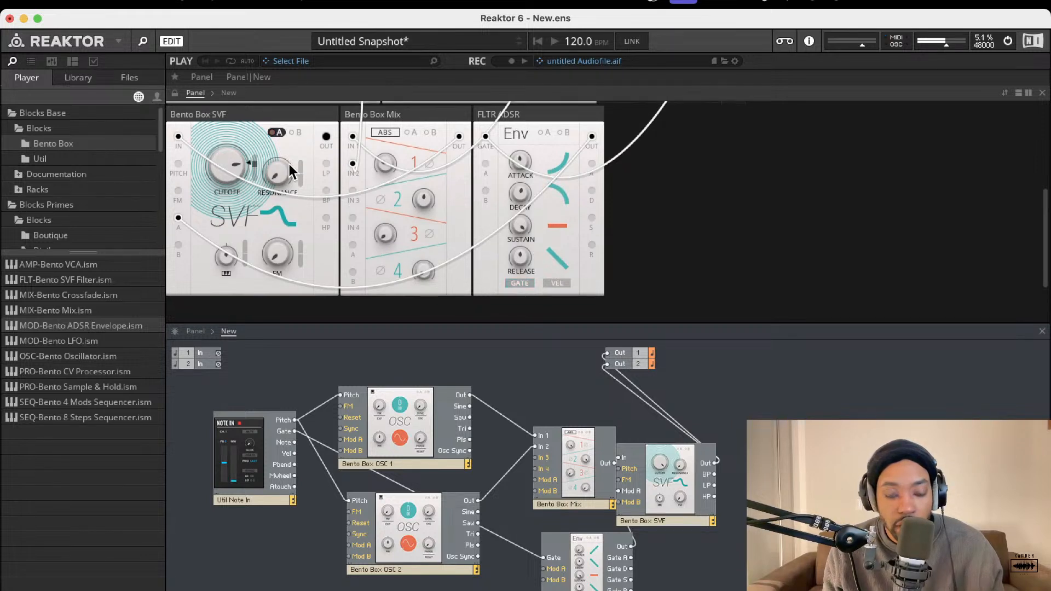
# Step: Add a Bento VCA block after the SVF, and duplicate the filter envelope as a block named AMP ADSR placed below the VCA
pyautogui.moveTo(83, 267); pyautogui.dragTo(714, 512)
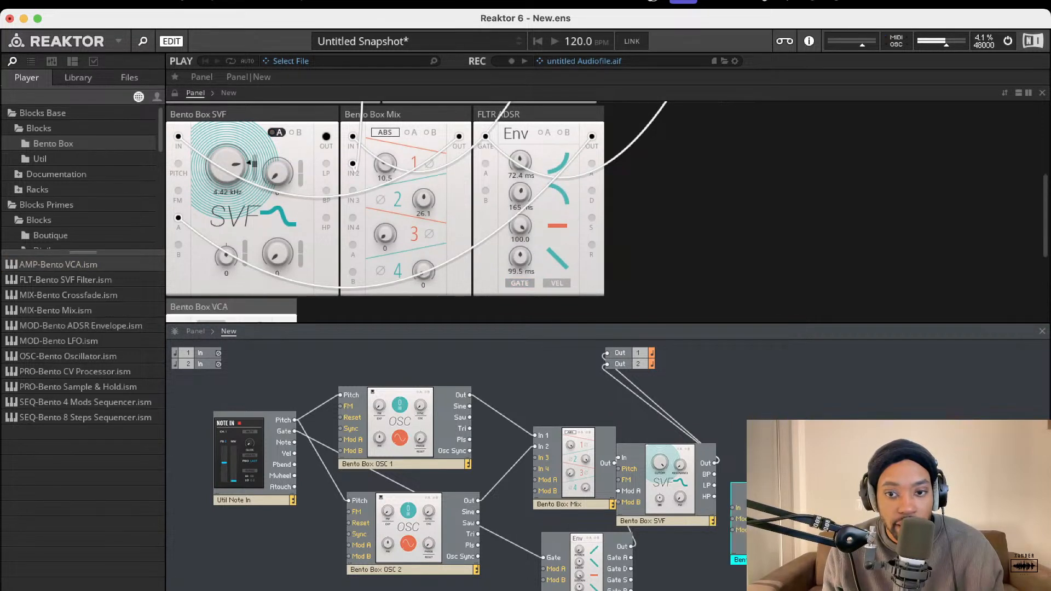
pyautogui.click(590, 567)
pyautogui.press('super+d')
pyautogui.moveTo(596, 570); pyautogui.dragTo(767, 590)
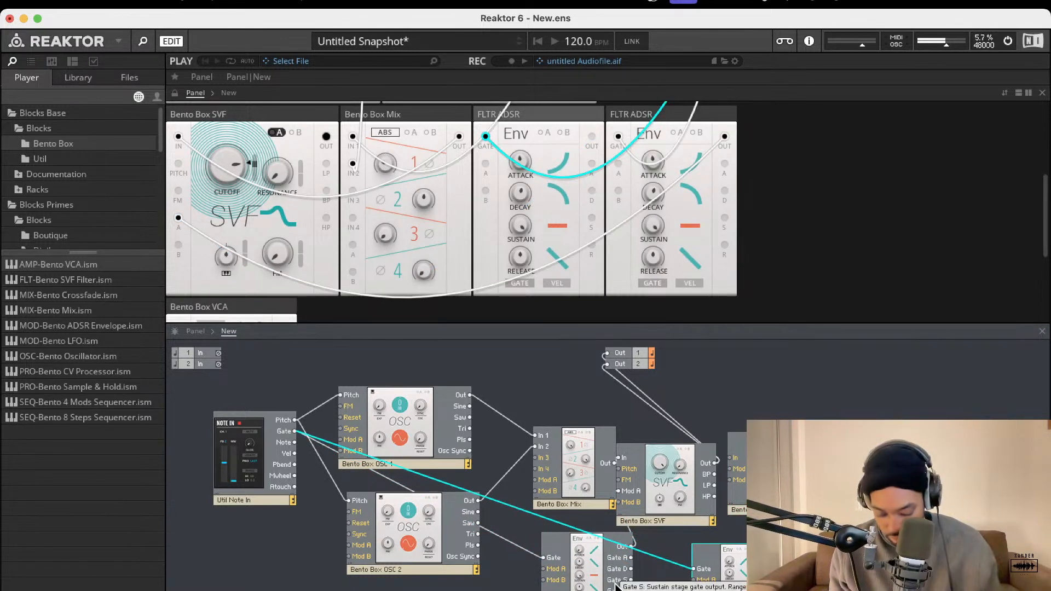
pyautogui.press('Return')
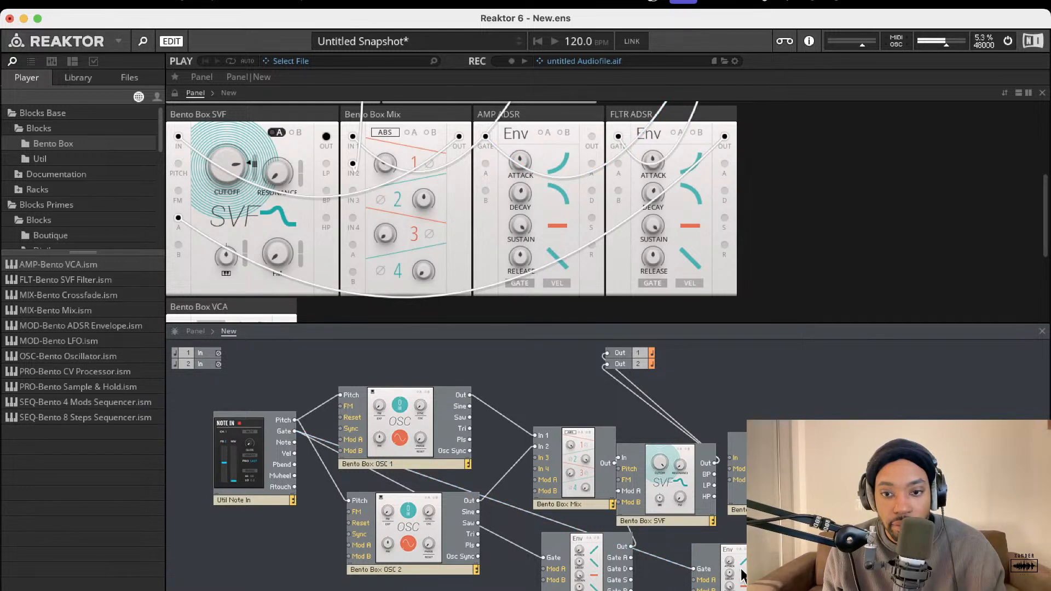
pyautogui.moveTo(739, 574); pyautogui.dragTo(725, 583)
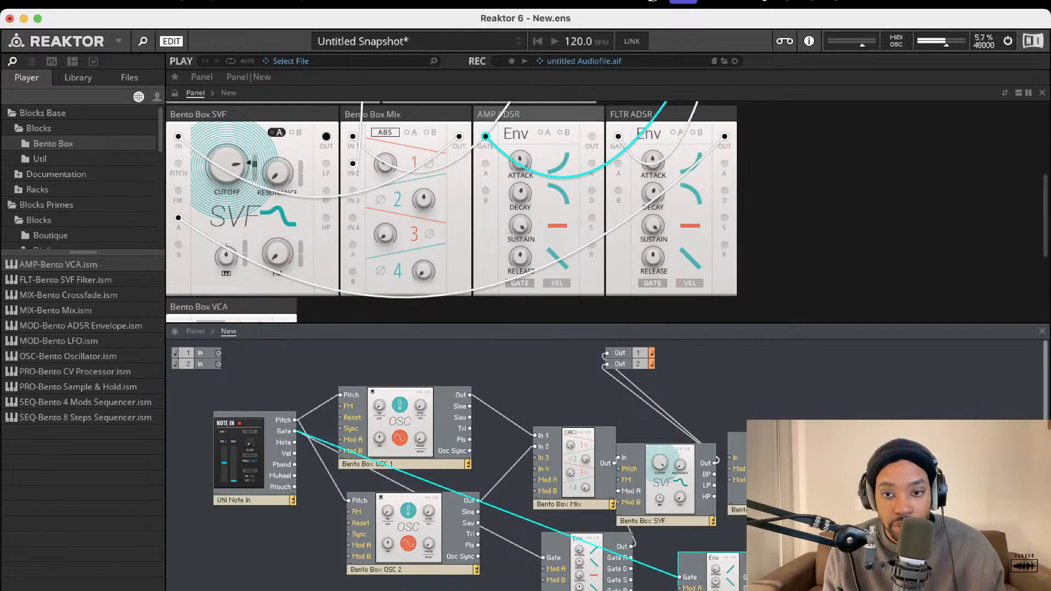
# Step: Route SVF Out through the VCA to main outputs 1 and 2, and modulate the VCA's Level from AMP ADSR through Mod A
pyautogui.moveTo(729, 458); pyautogui.dragTo(714, 463)
pyautogui.moveTo(808, 469); pyautogui.dragTo(608, 354)
pyautogui.moveTo(808, 468); pyautogui.dragTo(607, 364)
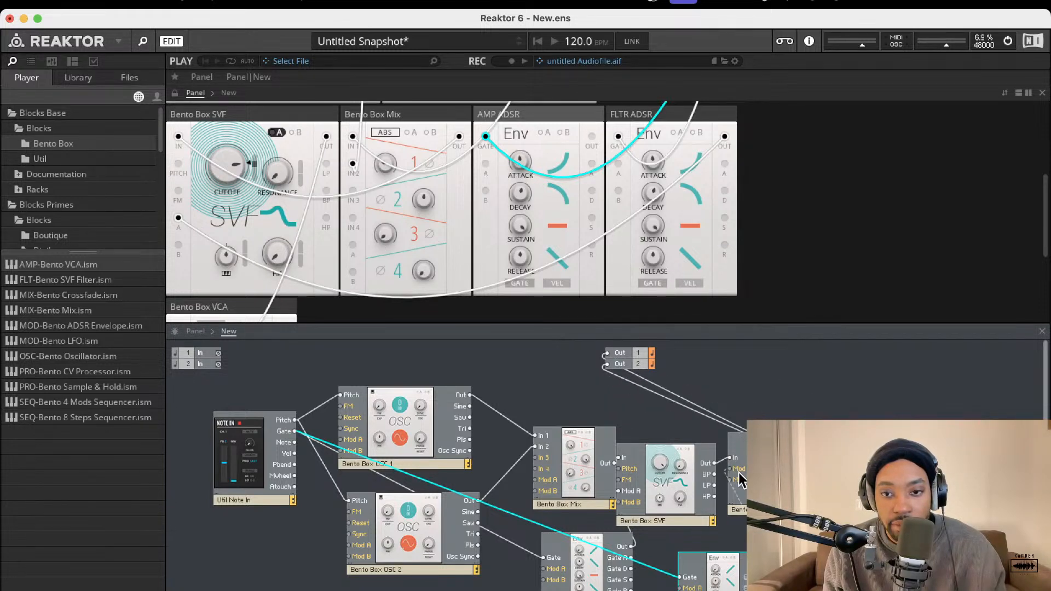
pyautogui.scroll(-4, 535, 219)
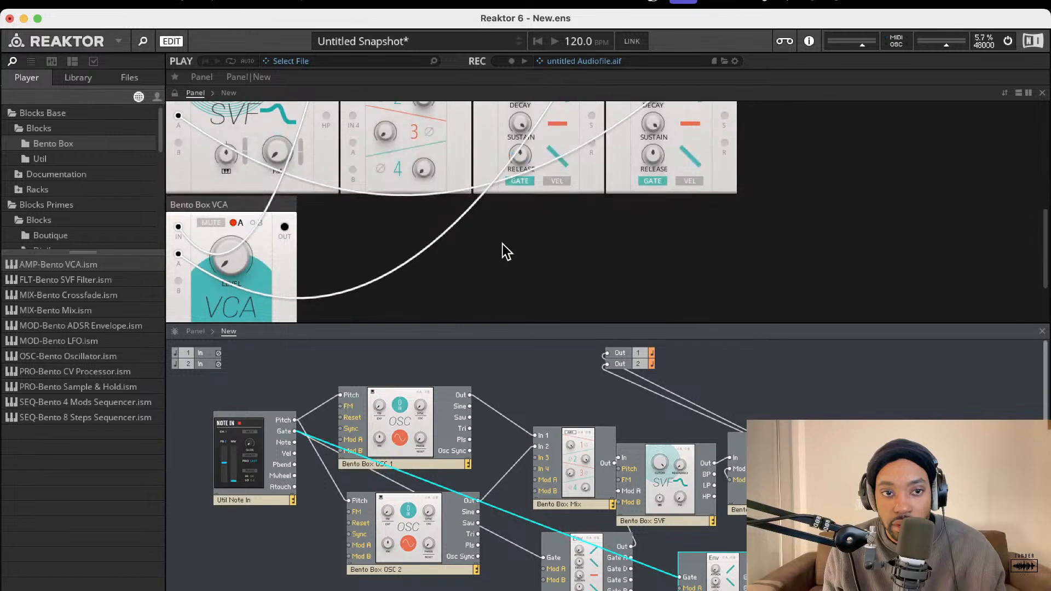
pyautogui.click(237, 222)
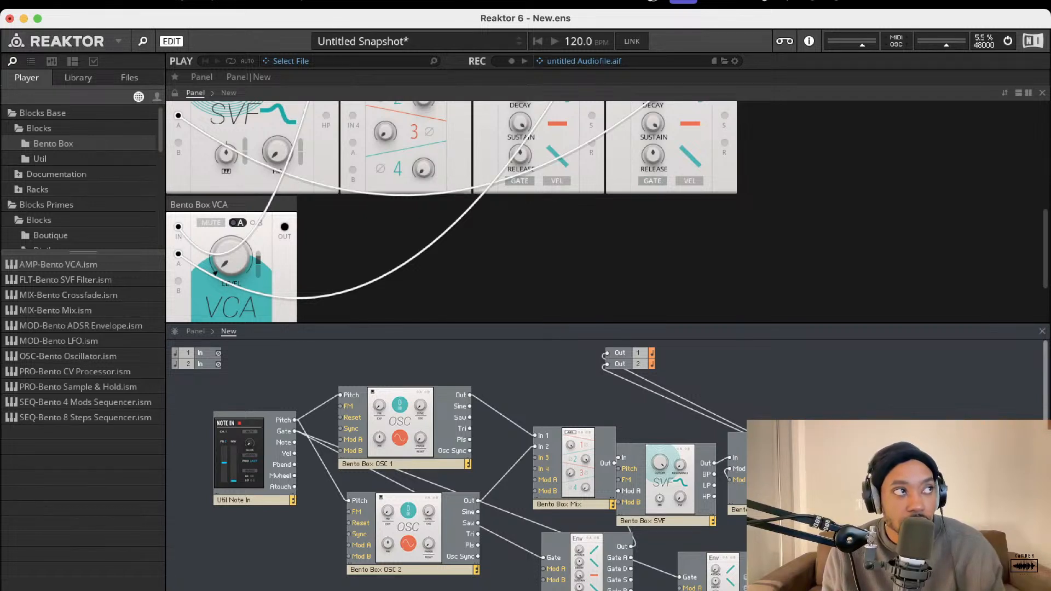
# Step: Add a Rounds Delay block from Blocks Primes and route VCA Out through both its channels to main outputs 1 and 2
pyautogui.click(64, 158)
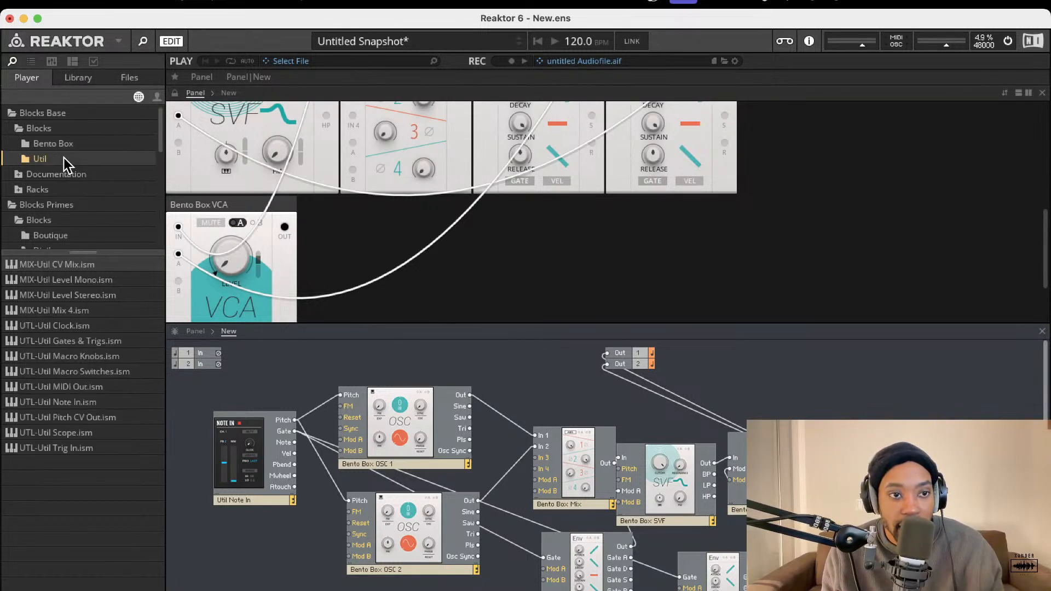
pyautogui.click(63, 127)
pyautogui.click(58, 144)
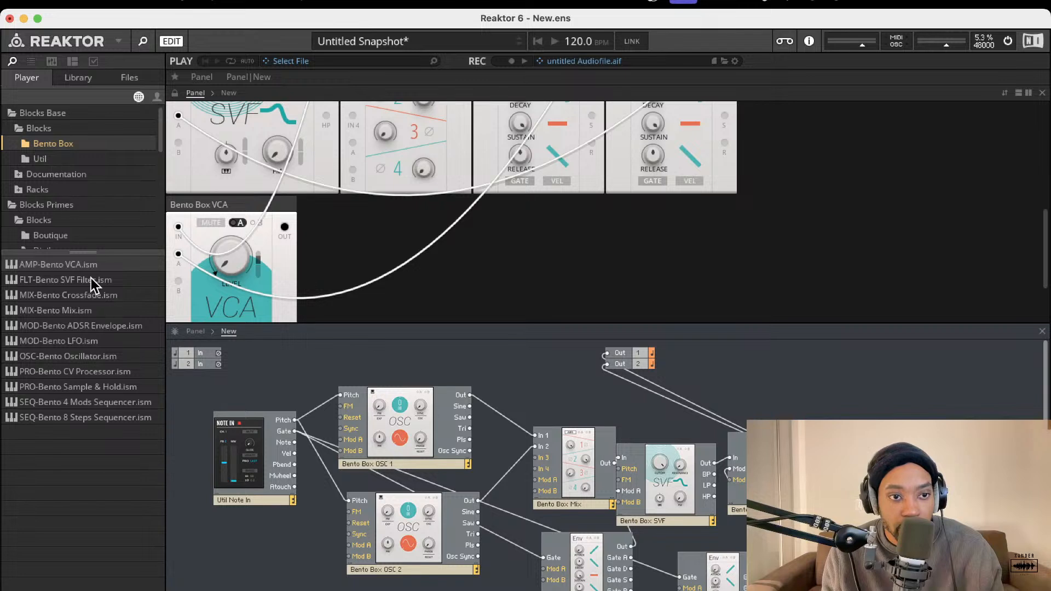
pyautogui.click(47, 159)
pyautogui.click(19, 188)
pyautogui.scroll(-3, 30, 200)
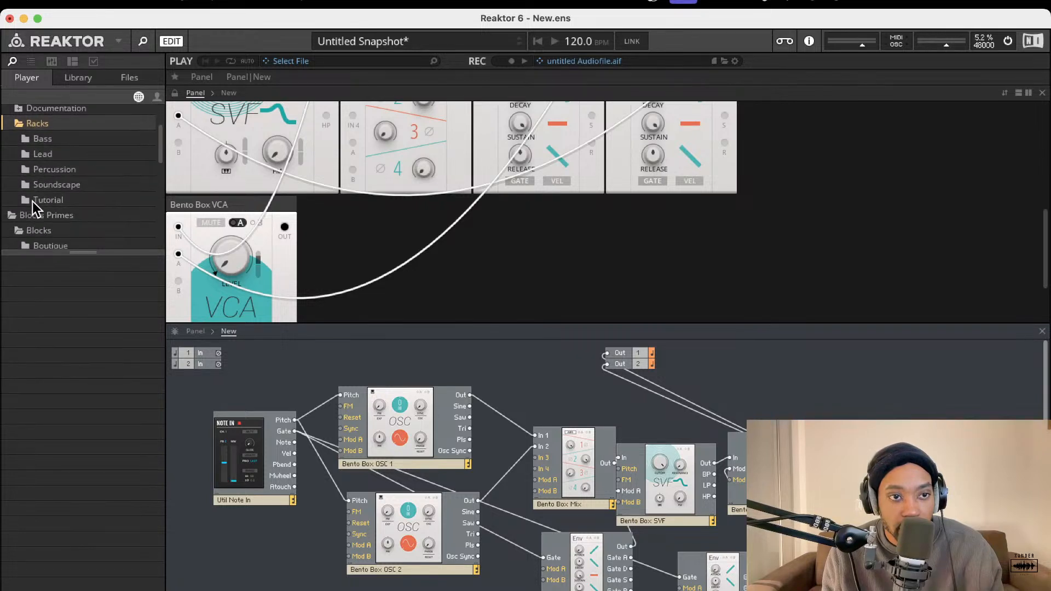
pyautogui.scroll(-5, 41, 200)
pyautogui.click(49, 208)
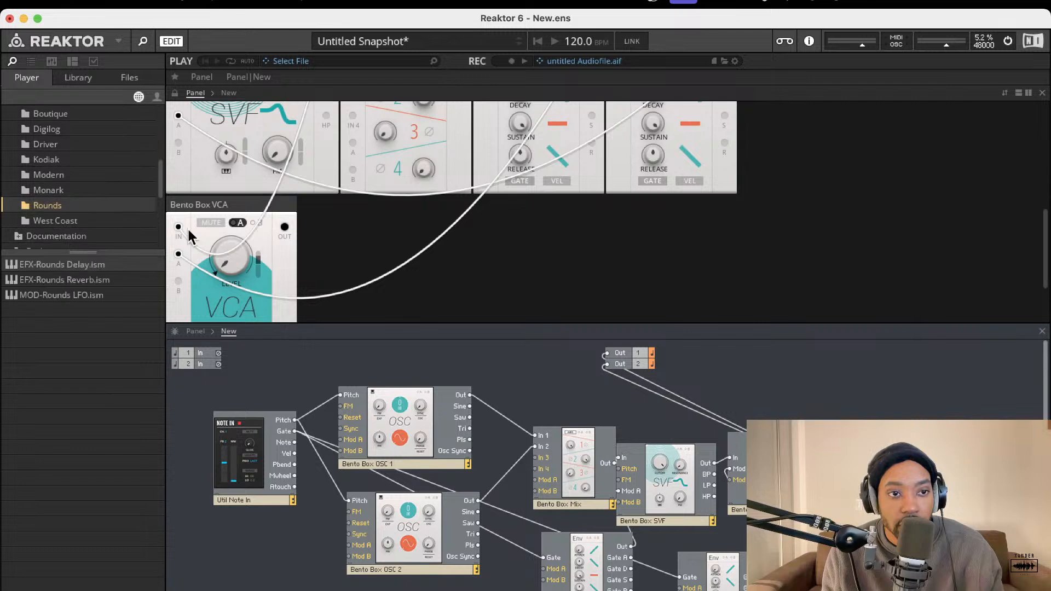
pyautogui.doubleClick(78, 265)
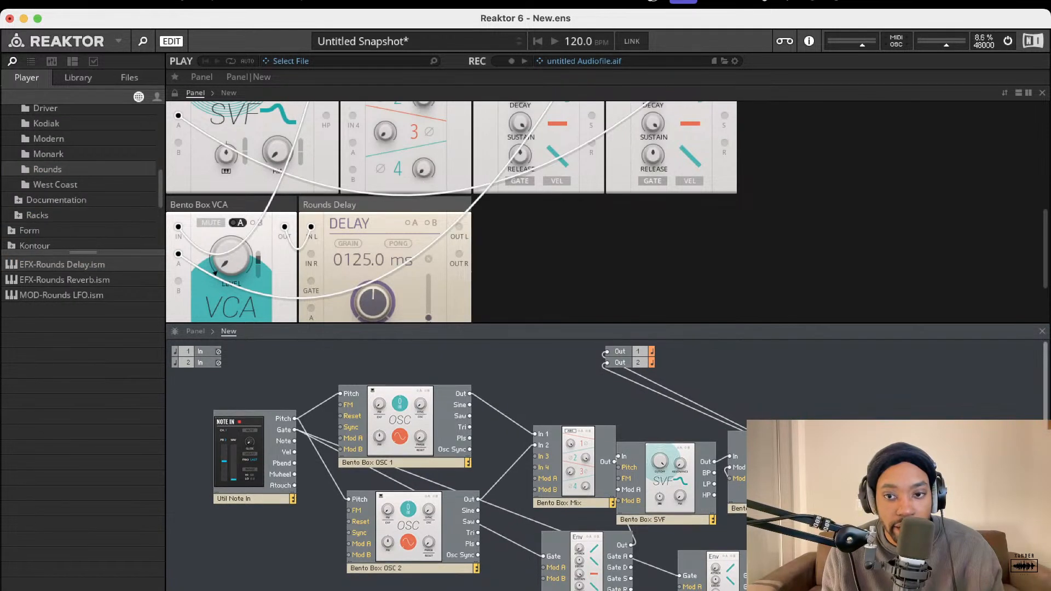
pyautogui.moveTo(897, 460); pyautogui.dragTo(607, 352)
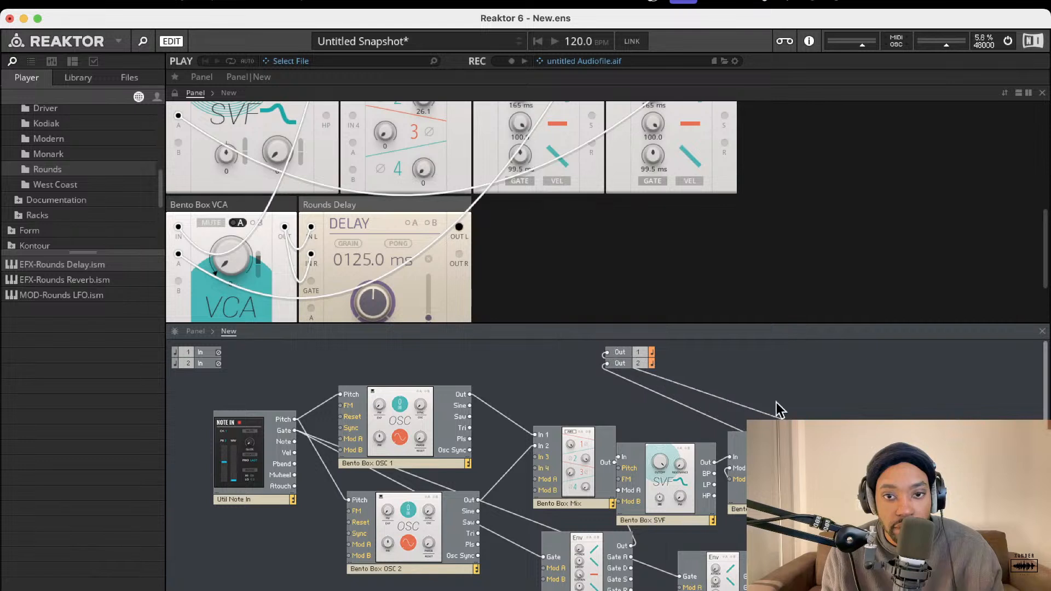
pyautogui.moveTo(898, 471); pyautogui.dragTo(608, 365)
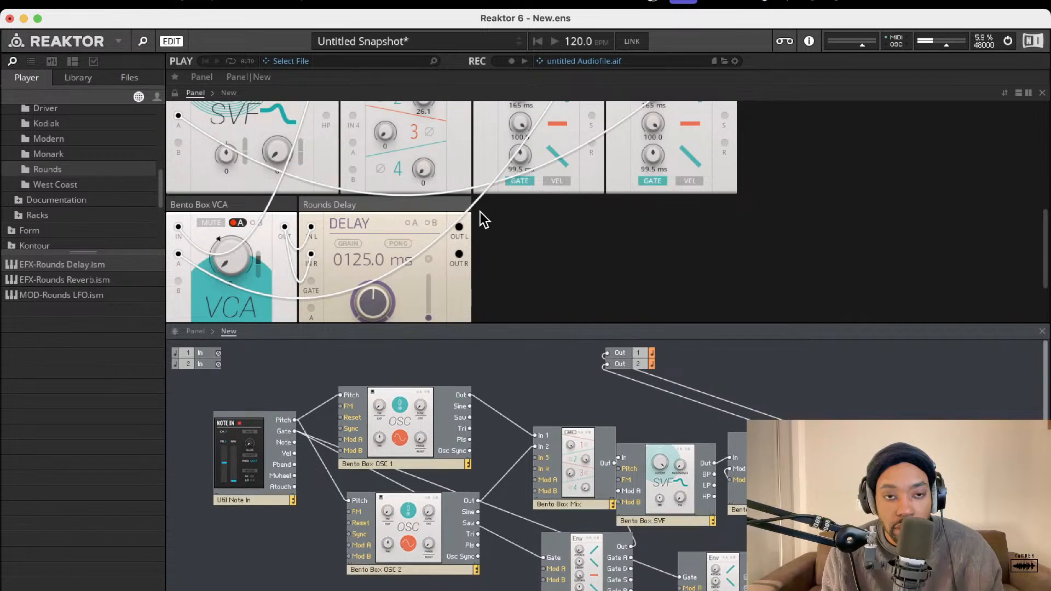
# Step: Set the Rounds Delay's Feedback to 91.4 and raise its Mix slightly
pyautogui.scroll(-3, 438, 216)
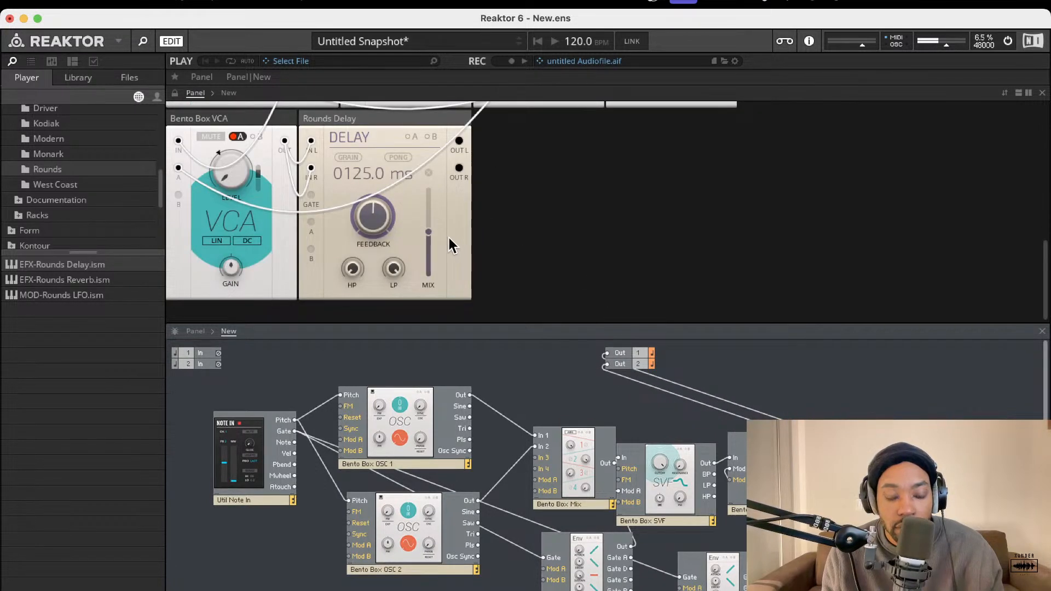
pyautogui.moveTo(368, 215); pyautogui.dragTo(393, 169)
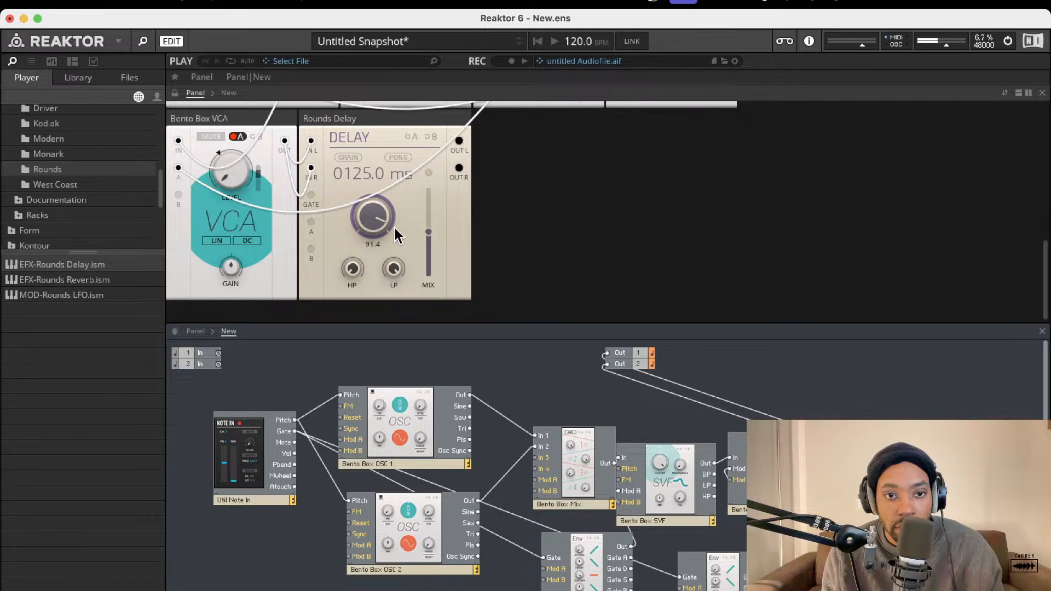
pyautogui.moveTo(432, 231); pyautogui.dragTo(432, 222)
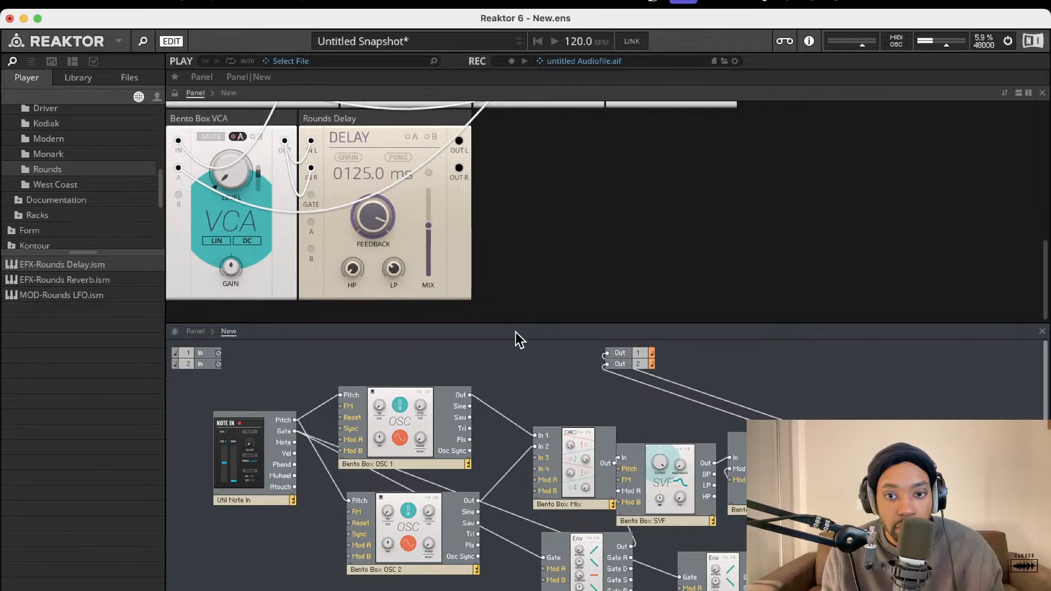
# Step: Raise the channel 2 level on the Bento Mix block
pyautogui.scroll(3, 503, 311)
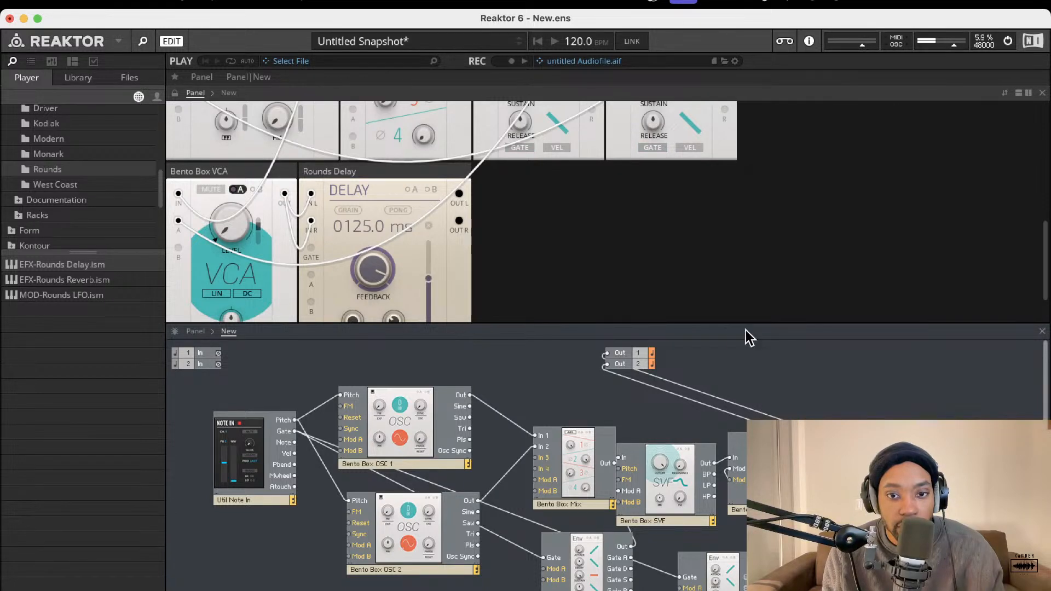
pyautogui.scroll(10, 364, 268)
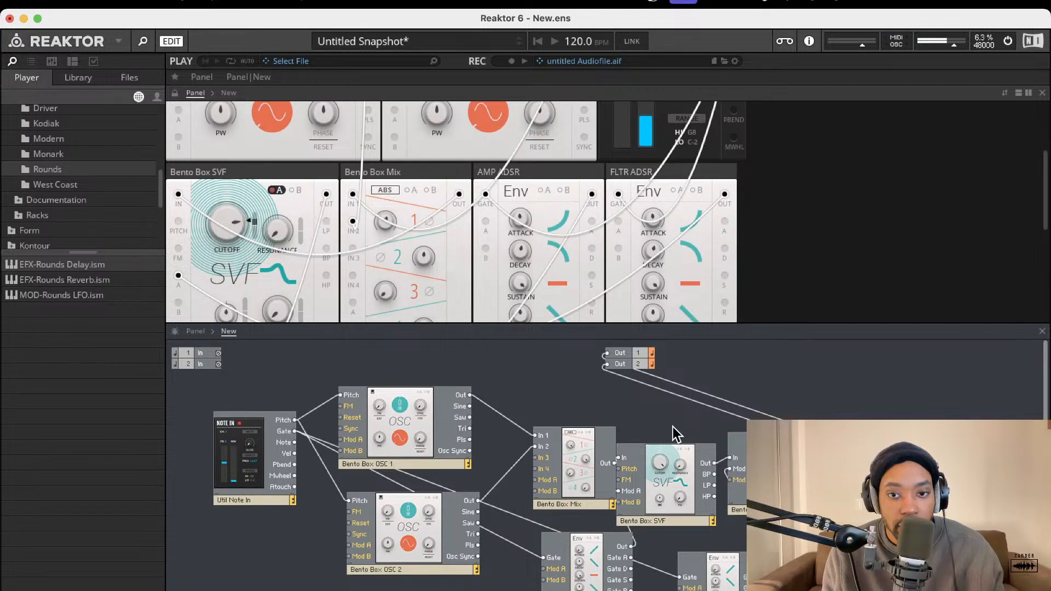
pyautogui.scroll(6, 490, 250)
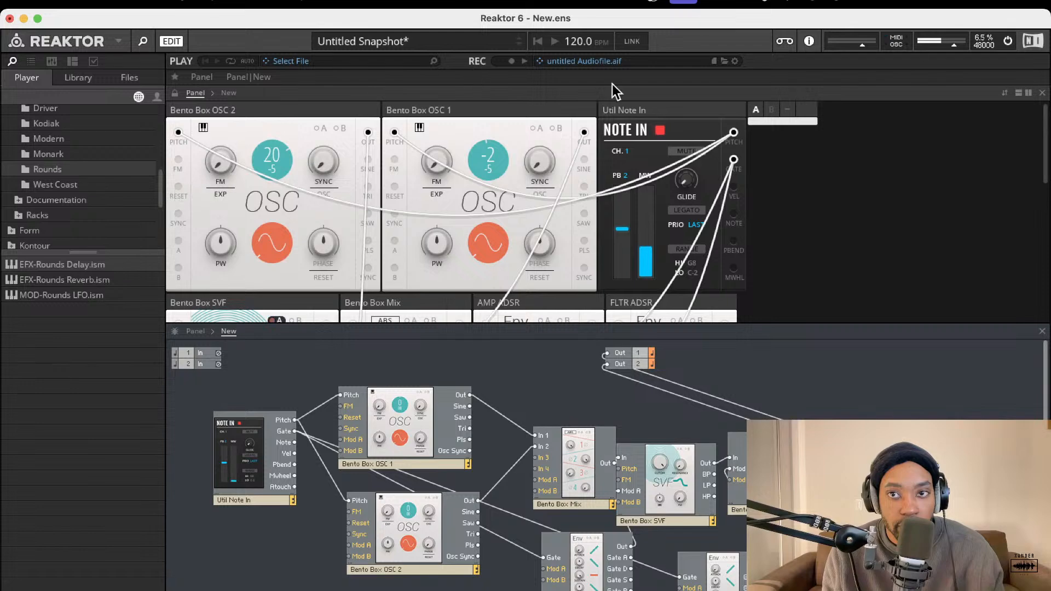
pyautogui.scroll(-5, 439, 238)
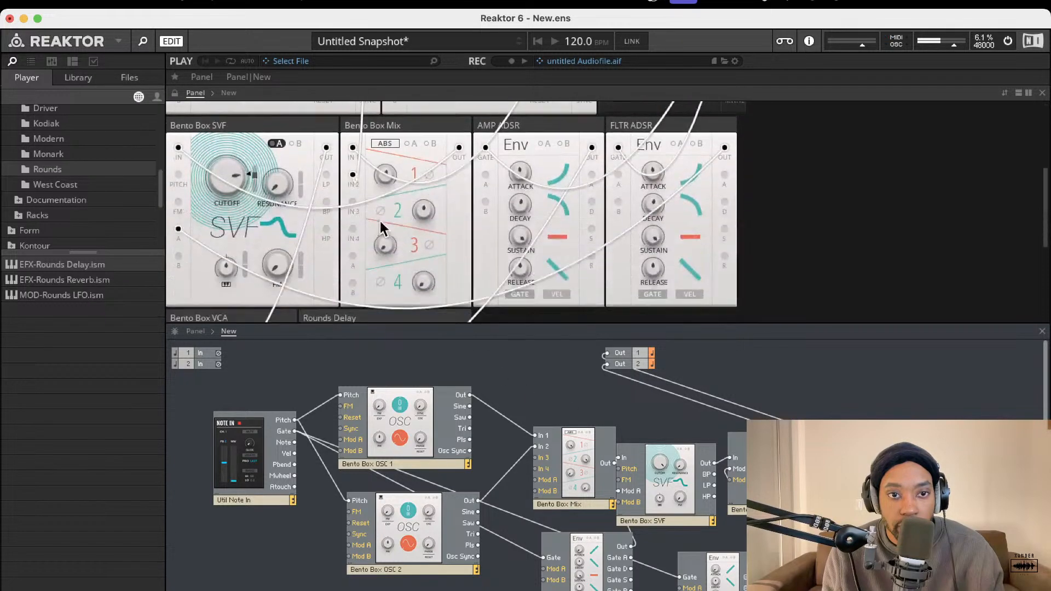
pyautogui.moveTo(426, 208); pyautogui.dragTo(374, 169)
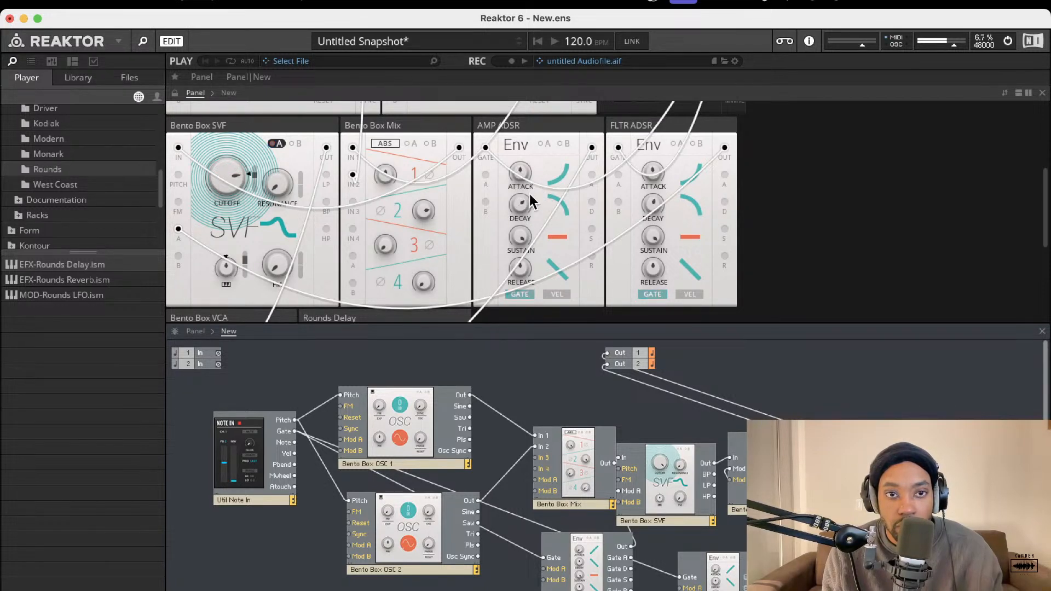
# Step: Try out the OSC 2 tuning by sweeping its pitch offset down and back up
pyautogui.scroll(3, 537, 189)
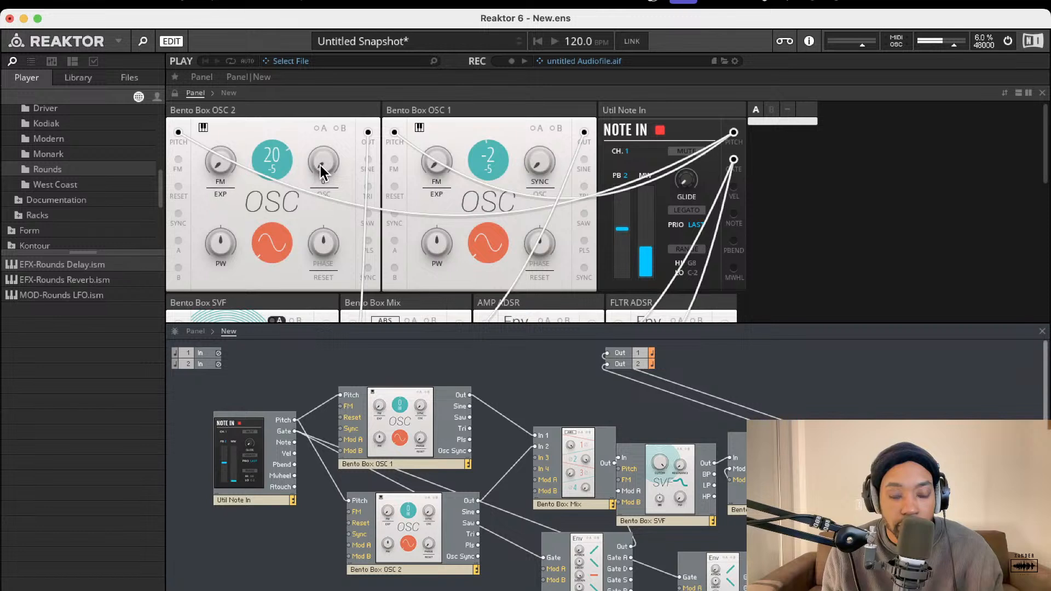
pyautogui.moveTo(284, 171); pyautogui.dragTo(284, 318)
pyautogui.moveTo(294, 372); pyautogui.dragTo(307, 154)
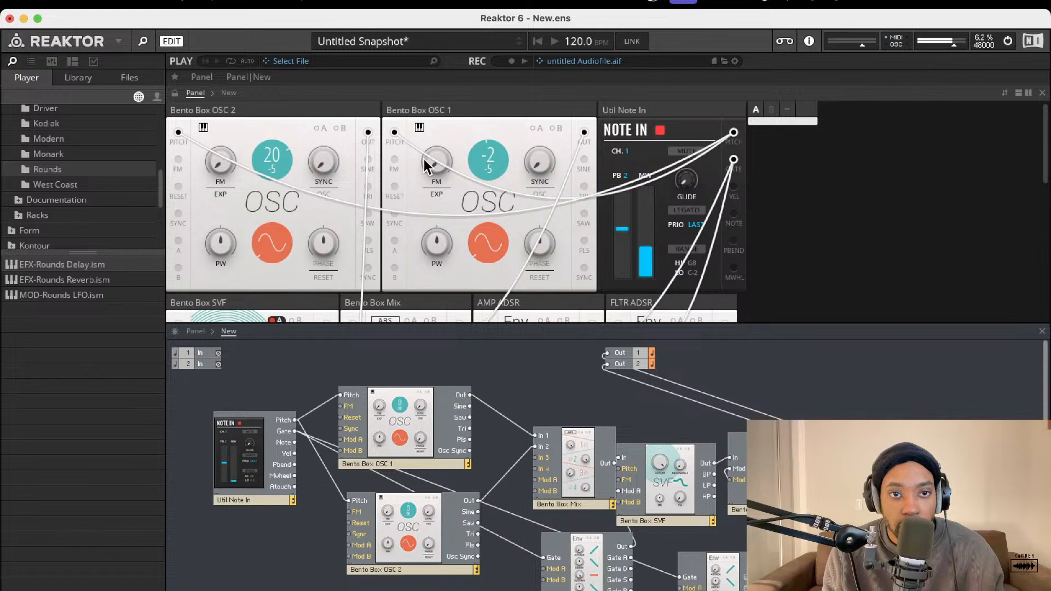
# Step: Adjust the channel 1 level on the Bento Mix block
pyautogui.scroll(-5, 476, 164)
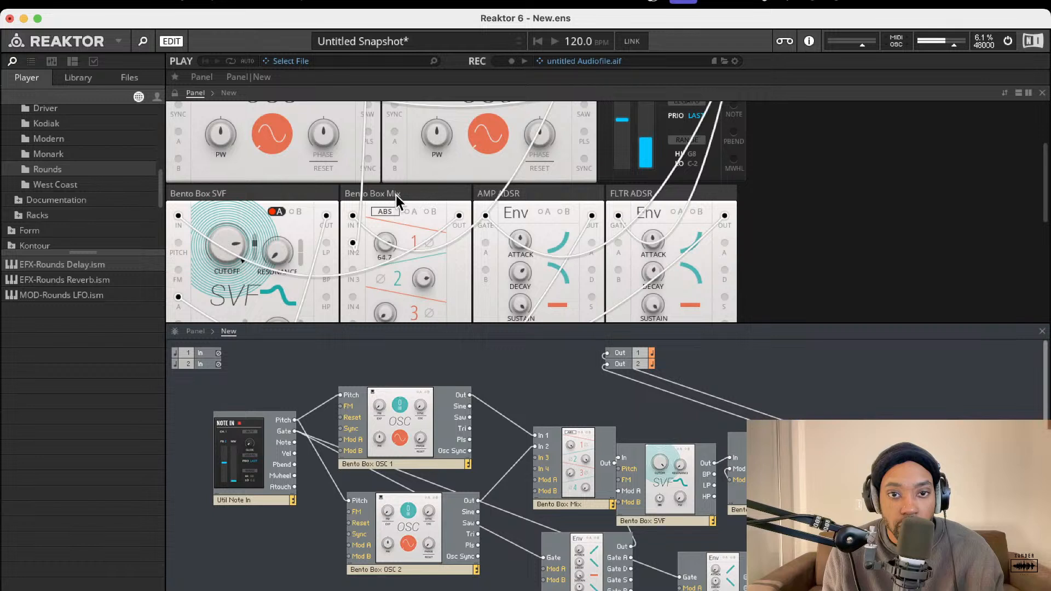
pyautogui.moveTo(391, 241); pyautogui.dragTo(378, 249)
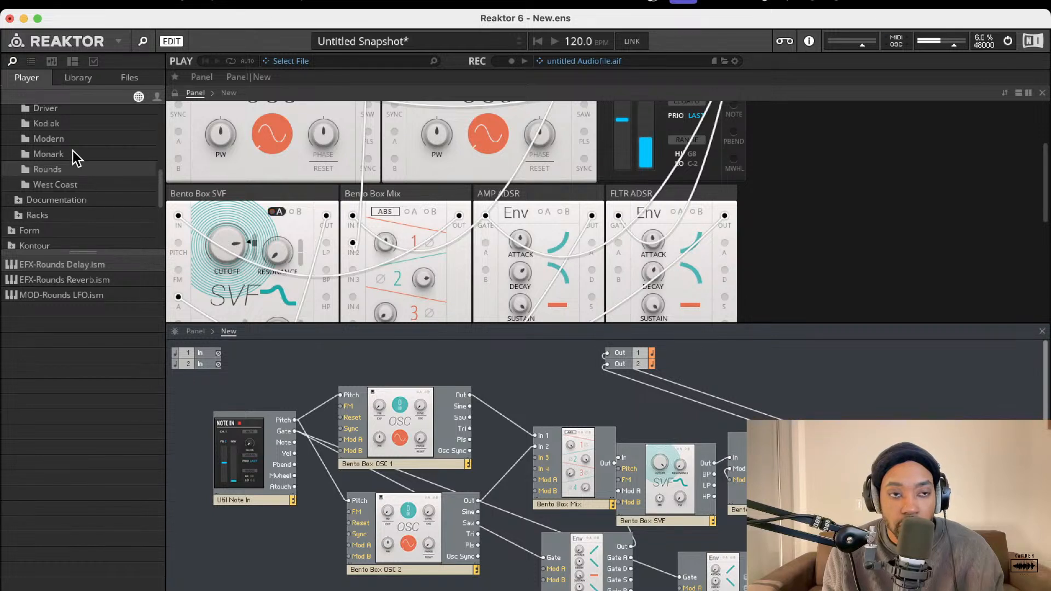
# Step: Browse the Blocks Base and Blocks Primes folders of the Player content for further blocks
pyautogui.click(79, 80)
pyautogui.click(42, 80)
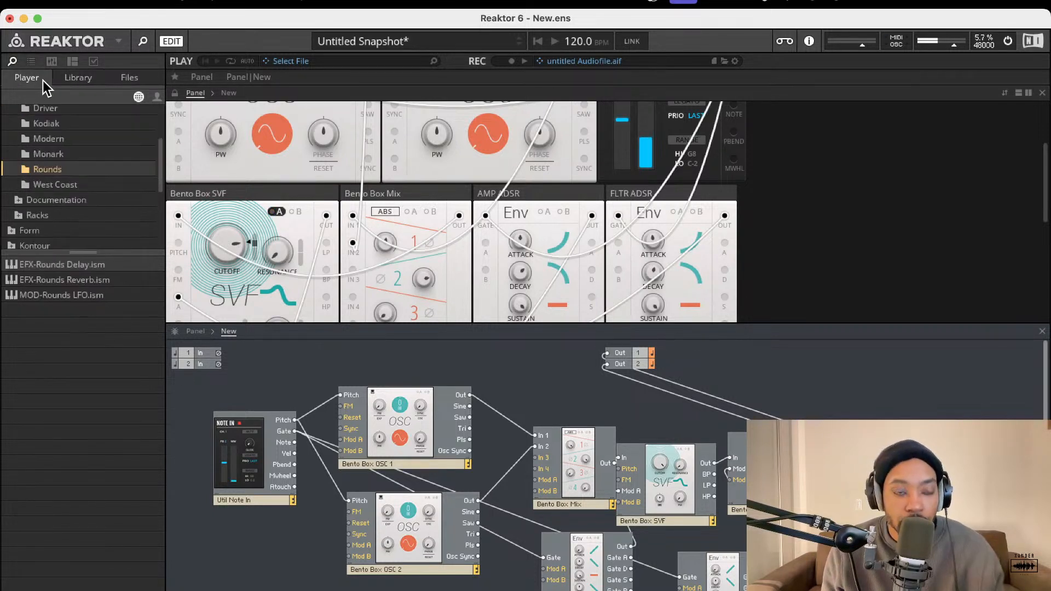
pyautogui.scroll(3, 80, 218)
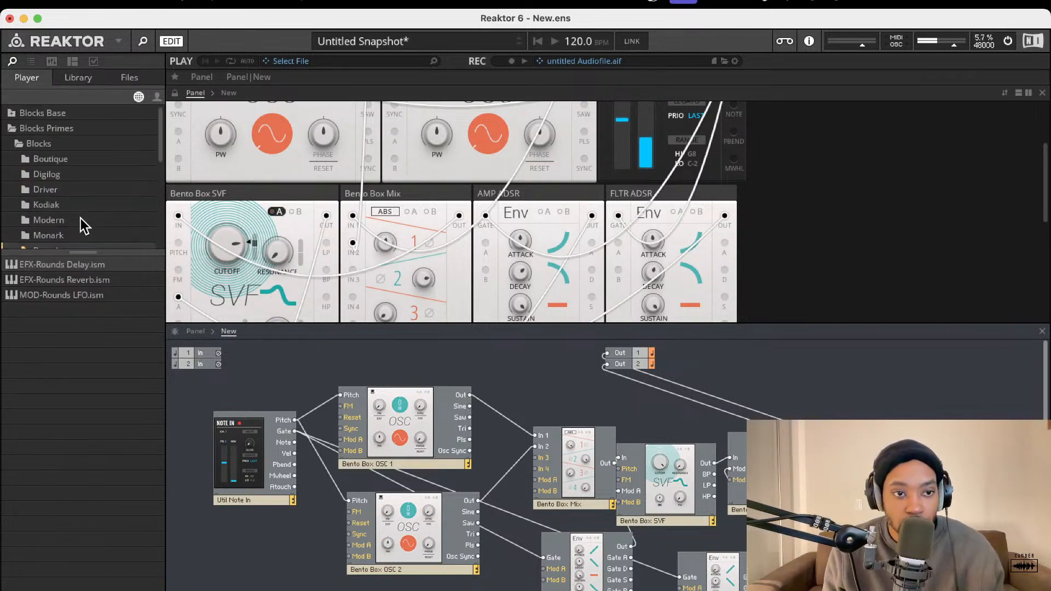
pyautogui.click(16, 112)
pyautogui.scroll(-4, 49, 192)
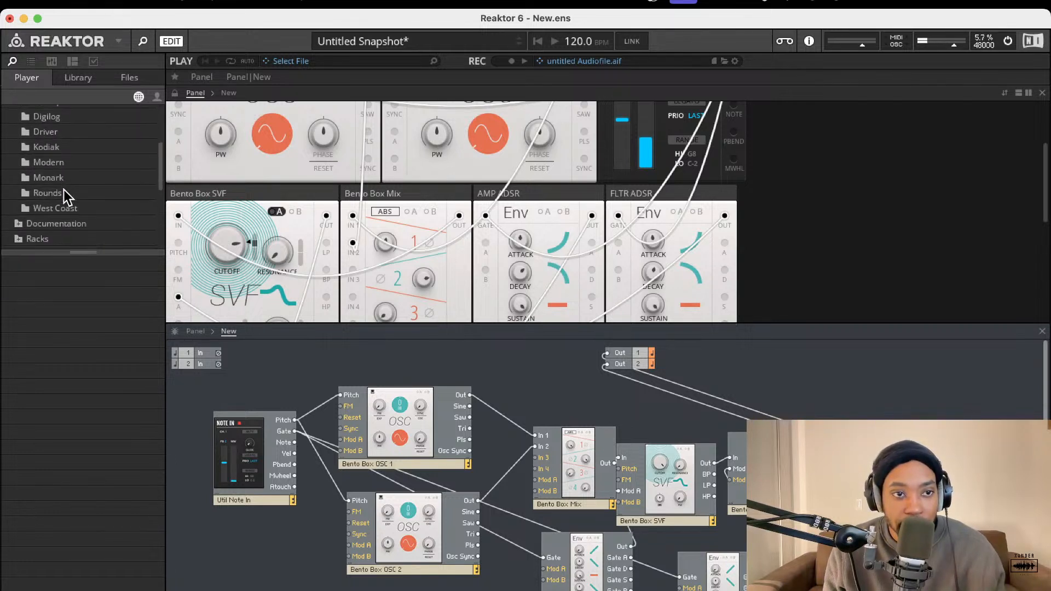
# Step: Add a Bento LFO block from the Blocks Base Bento Box folder to the structure and patch its output to the SVF's Mod B
pyautogui.scroll(2, 67, 198)
pyautogui.scroll(2, 51, 155)
pyautogui.click(38, 126)
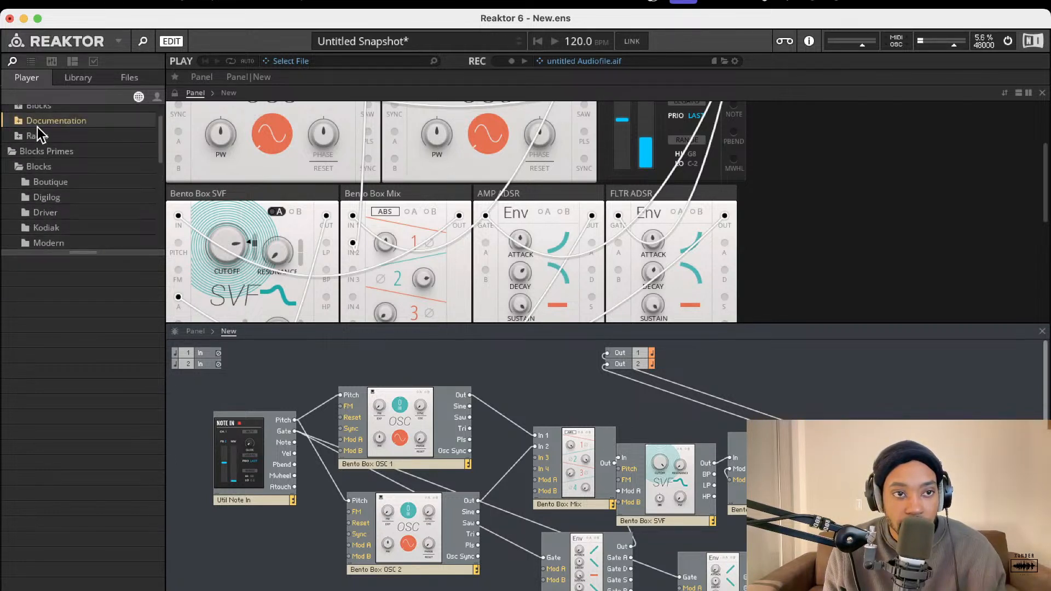
pyautogui.click(19, 109)
pyautogui.click(39, 158)
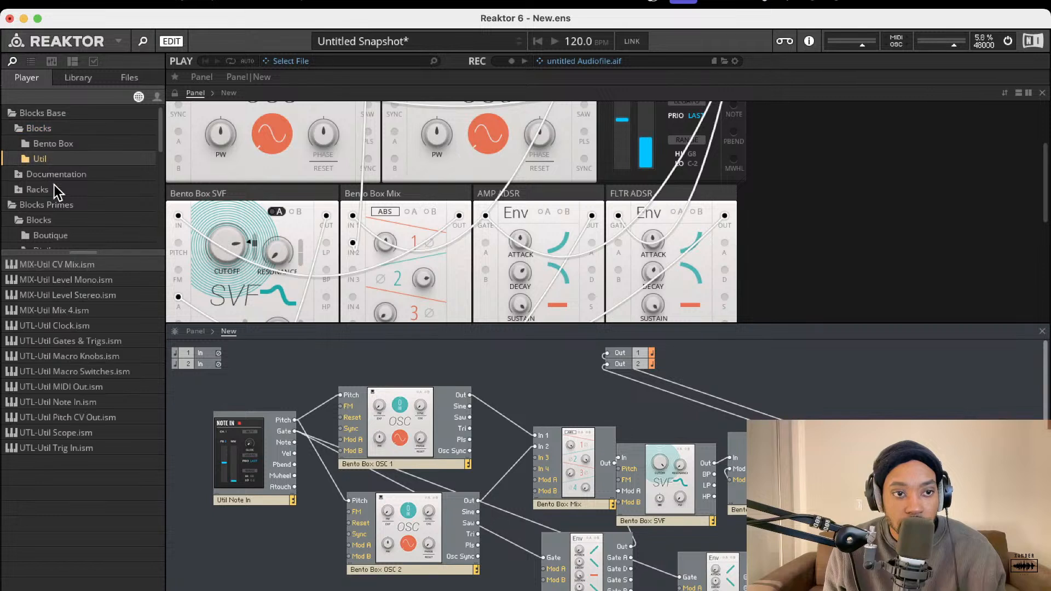
pyautogui.click(55, 143)
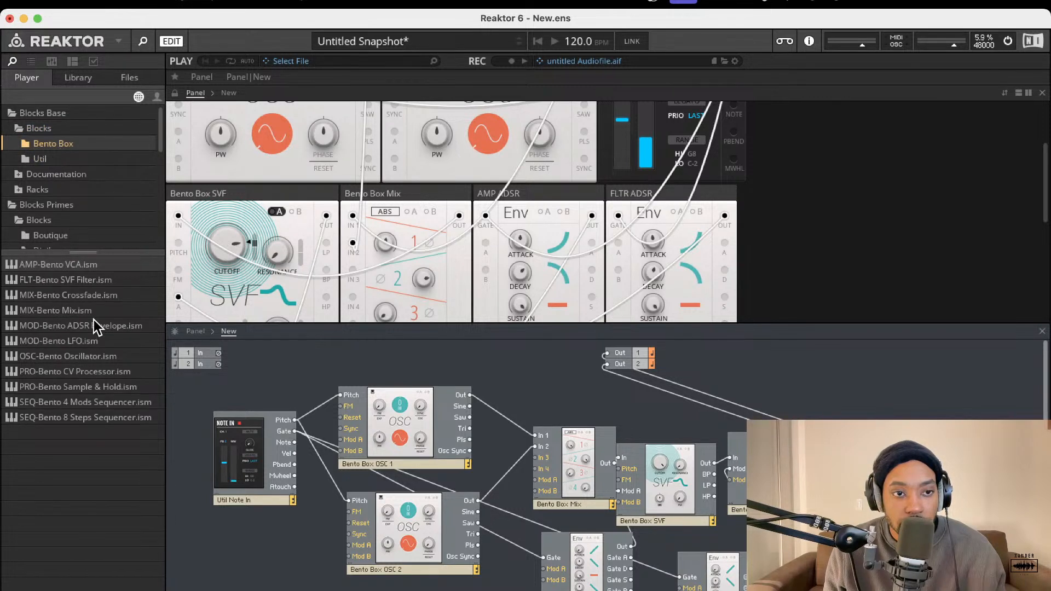
pyautogui.moveTo(82, 341); pyautogui.dragTo(618, 496)
# Step: Nudge the Bento SVF block clear of the mixer in the structure and set the LFO rate to 14.63 Hz
pyautogui.click(560, 584)
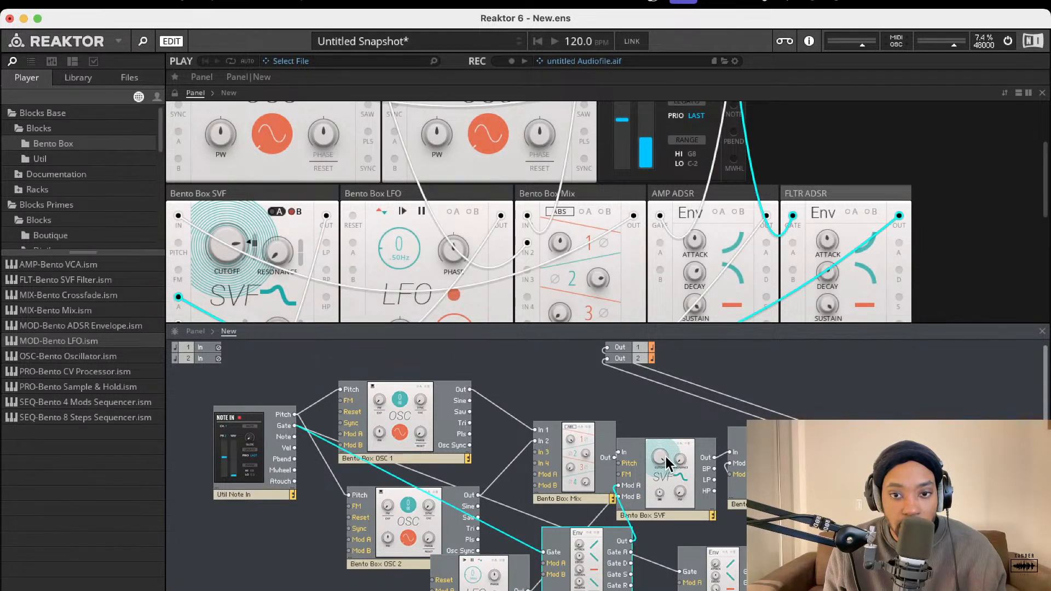
pyautogui.moveTo(664, 461); pyautogui.dragTo(669, 439)
pyautogui.scroll(-5, 520, 261)
pyautogui.scroll(-2, 521, 261)
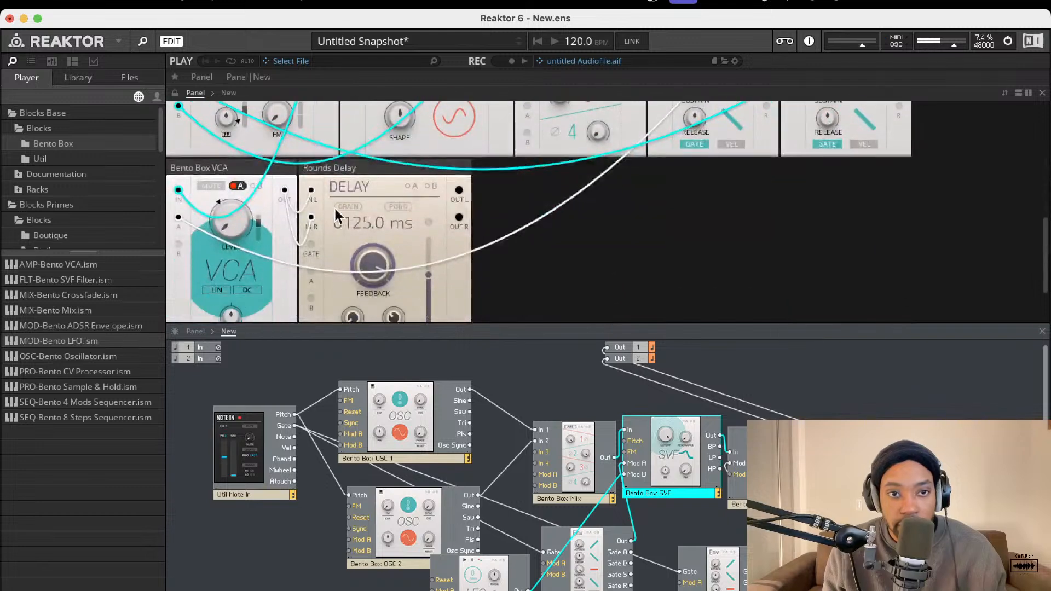
pyautogui.scroll(5, 518, 181)
pyautogui.moveTo(401, 196); pyautogui.dragTo(412, 157)
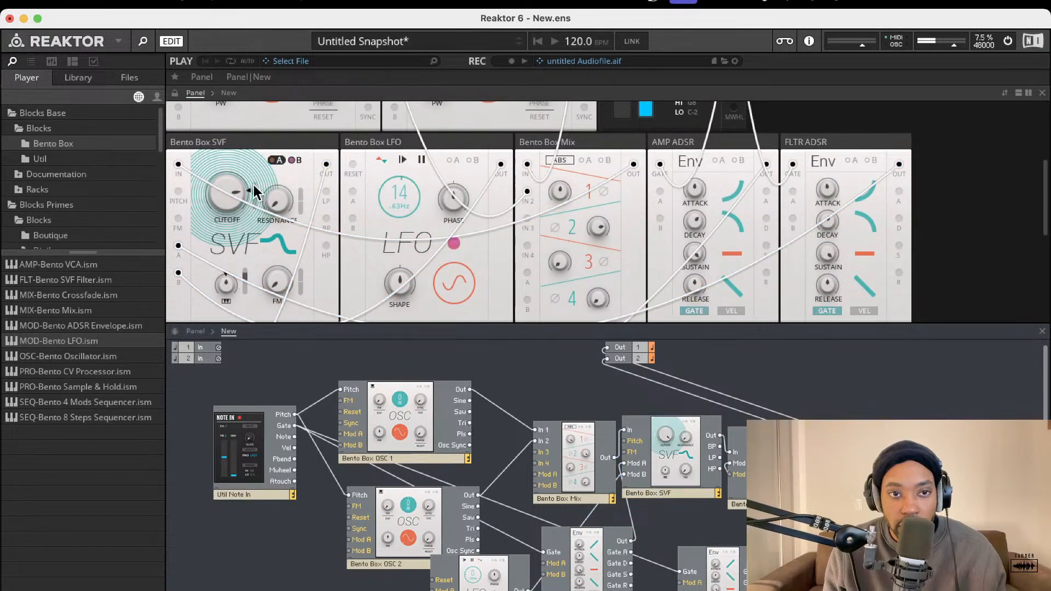
# Step: Apply modulation source B to the SVF cutoff and slow the LFO rate to 0.16 Hz
pyautogui.scroll(1, 588, 436)
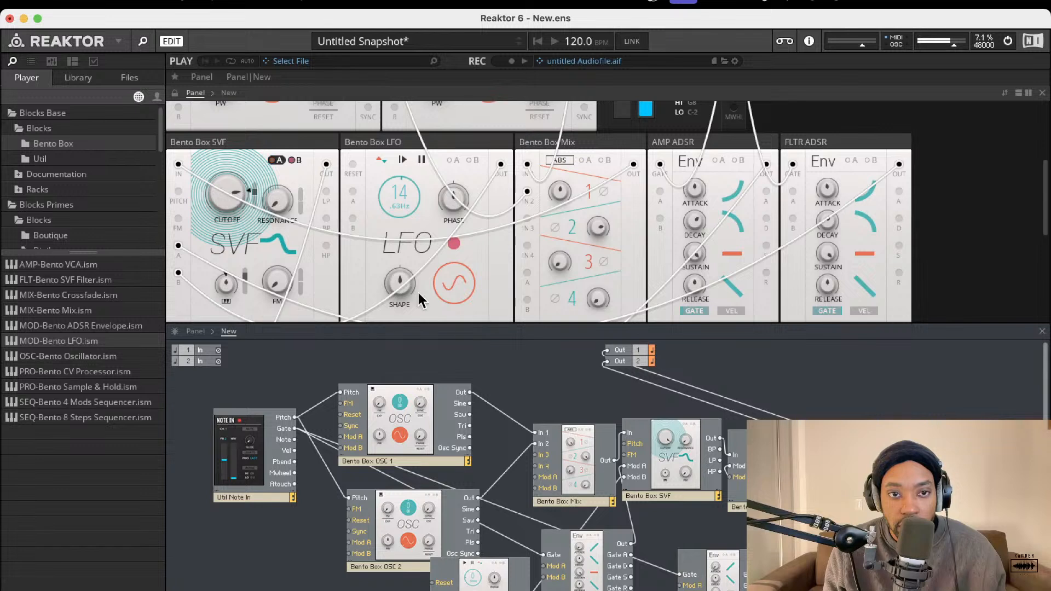
pyautogui.click(296, 160)
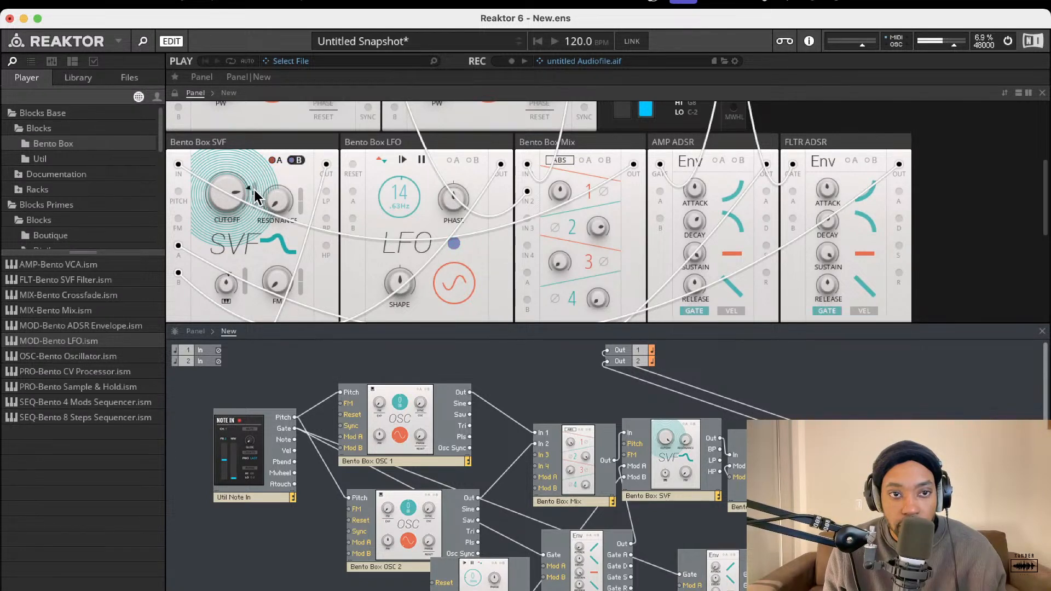
pyautogui.moveTo(277, 197)
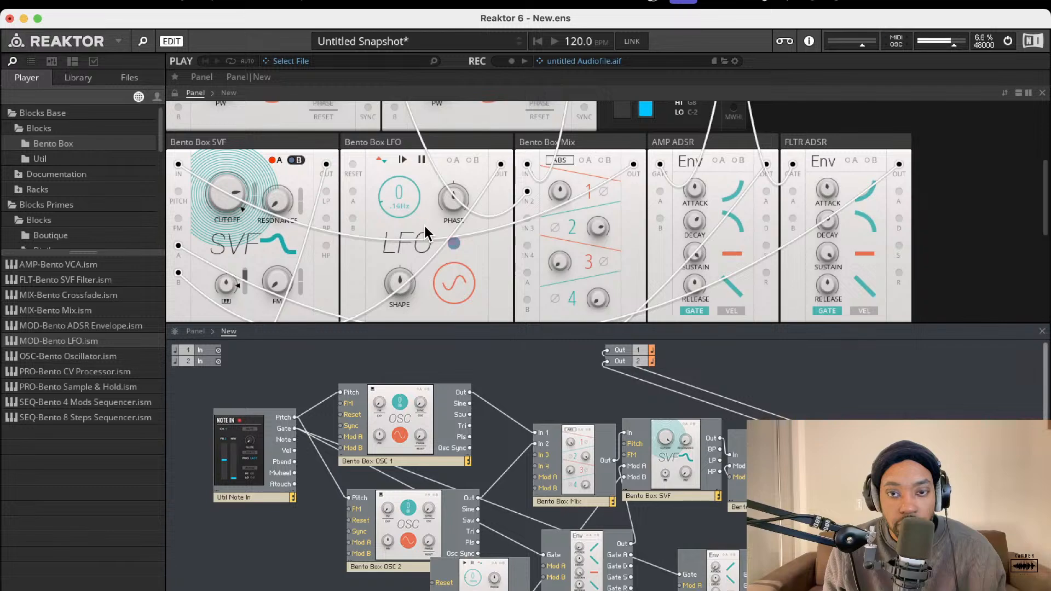
# Step: Try modulating the VCA level with the LFO by patching it to Mod B and selecting source B on the VCA
pyautogui.scroll(5, 426, 226)
pyautogui.scroll(-5, 425, 227)
pyautogui.scroll(4, 425, 223)
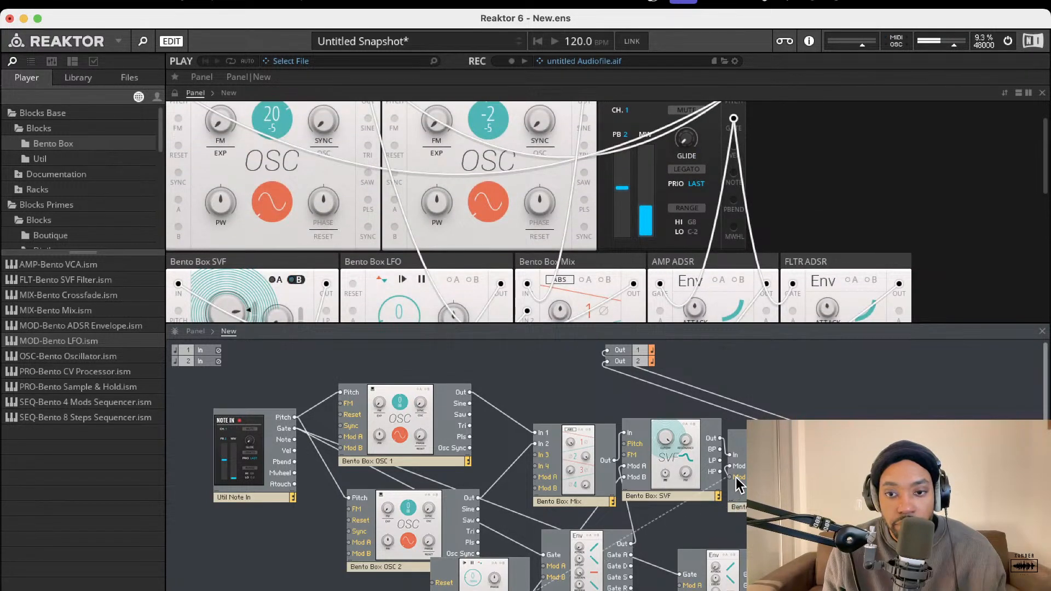
pyautogui.scroll(-1, 533, 223)
pyautogui.scroll(-8, 534, 223)
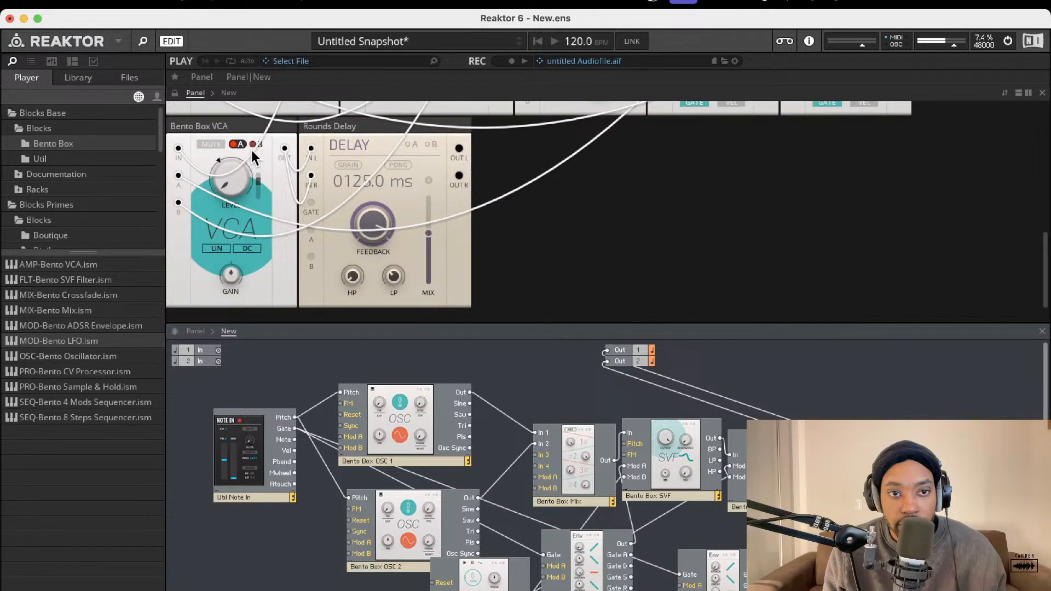
pyautogui.click(256, 144)
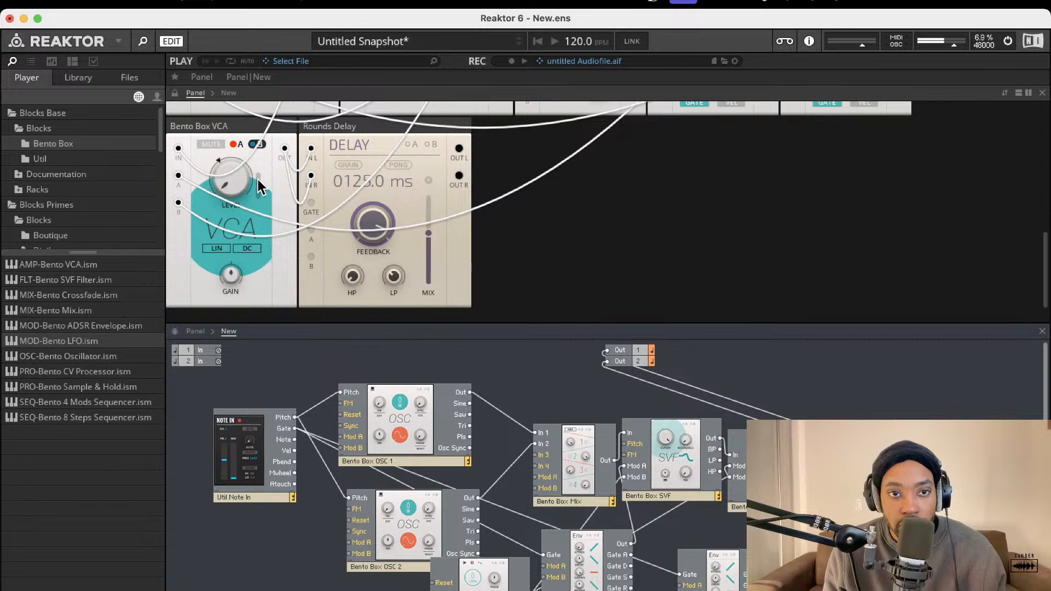
pyautogui.scroll(10, 287, 179)
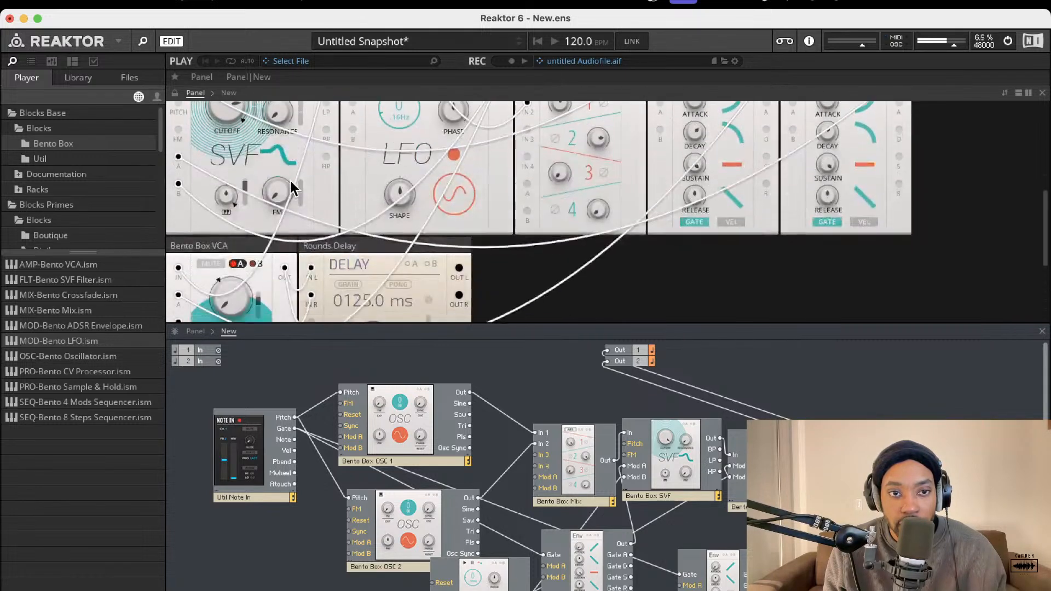
# Step: Move the LFO block beneath the Note In block in the structure and delete its cable to the VCA
pyautogui.scroll(2, 383, 197)
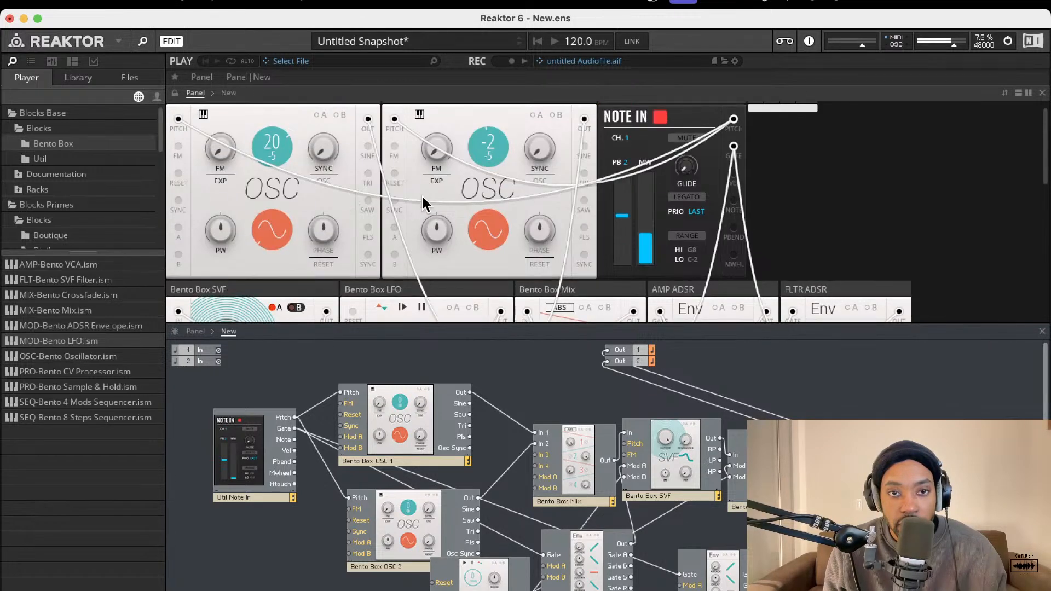
pyautogui.scroll(-4, 447, 186)
pyautogui.moveTo(493, 571); pyautogui.dragTo(299, 573)
pyautogui.click(515, 549)
pyautogui.press('Delete')
# Step: Patch the LFO output to OSC 2's Mod A input and select modulation source A on both oscillators
pyautogui.moveTo(335, 589); pyautogui.dragTo(348, 541)
pyautogui.scroll(3, 438, 208)
pyautogui.click(536, 129)
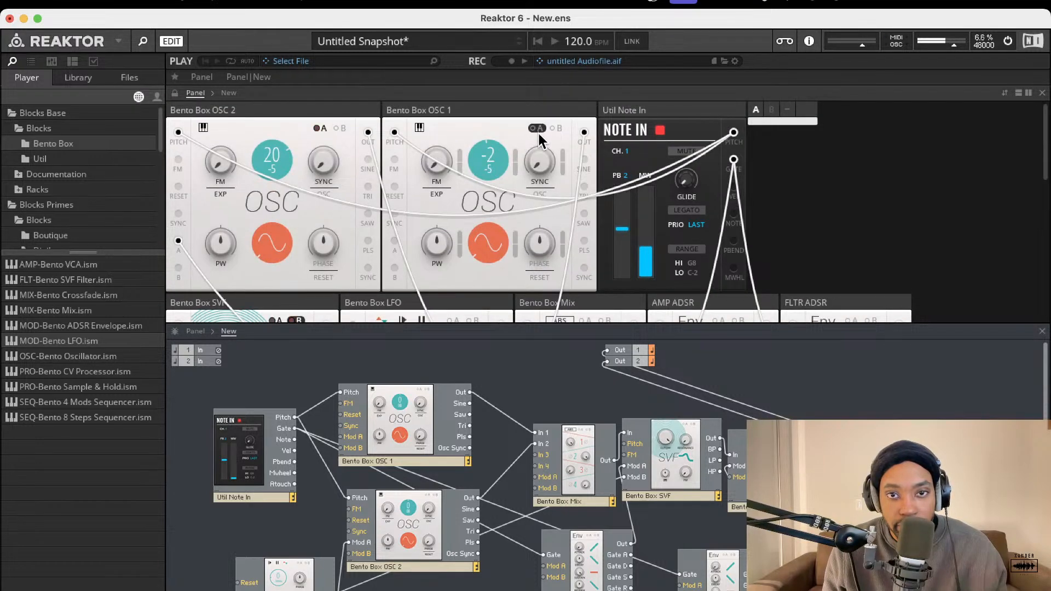
pyautogui.click(320, 128)
# Step: Swap the oscillator panels so OSC 1 precedes OSC 2, and apply modulation source A to OSC 2's pitch
pyautogui.click(351, 116)
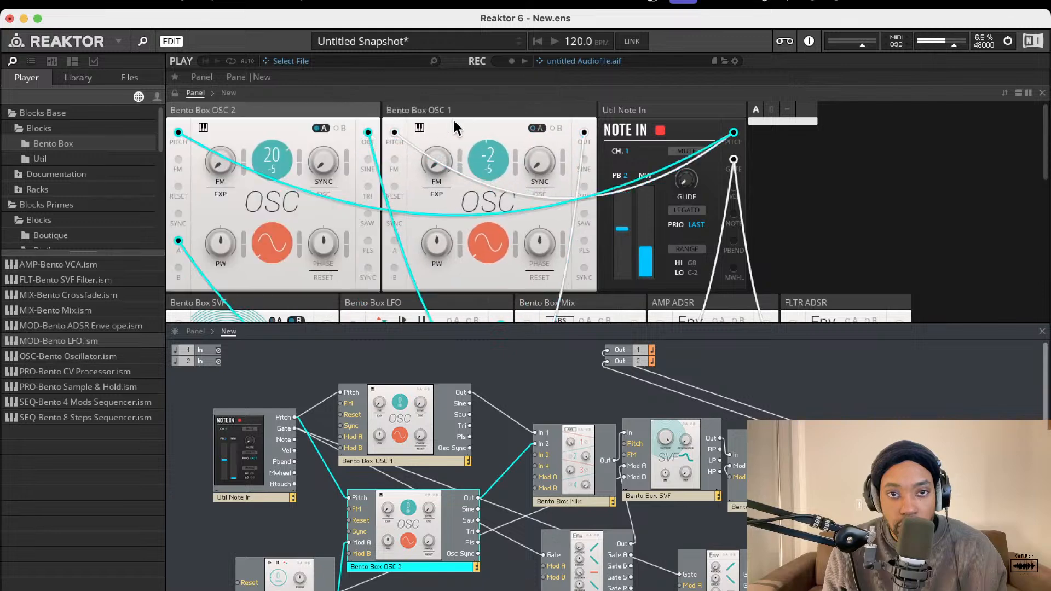
pyautogui.moveTo(352, 116); pyautogui.dragTo(648, 109)
pyautogui.moveTo(477, 113); pyautogui.dragTo(291, 110)
pyautogui.click(536, 128)
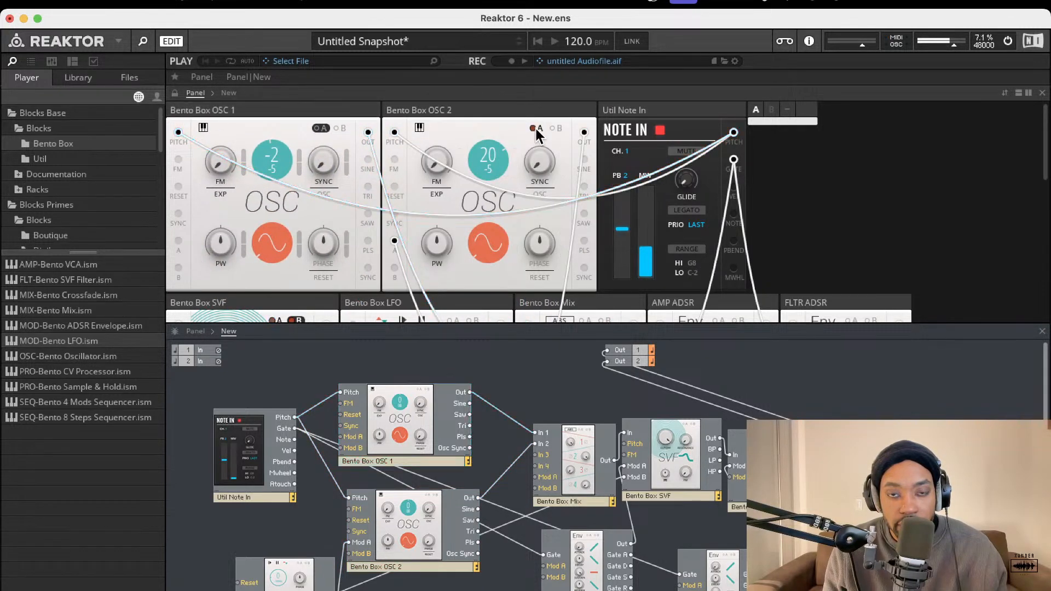
pyautogui.click(531, 129)
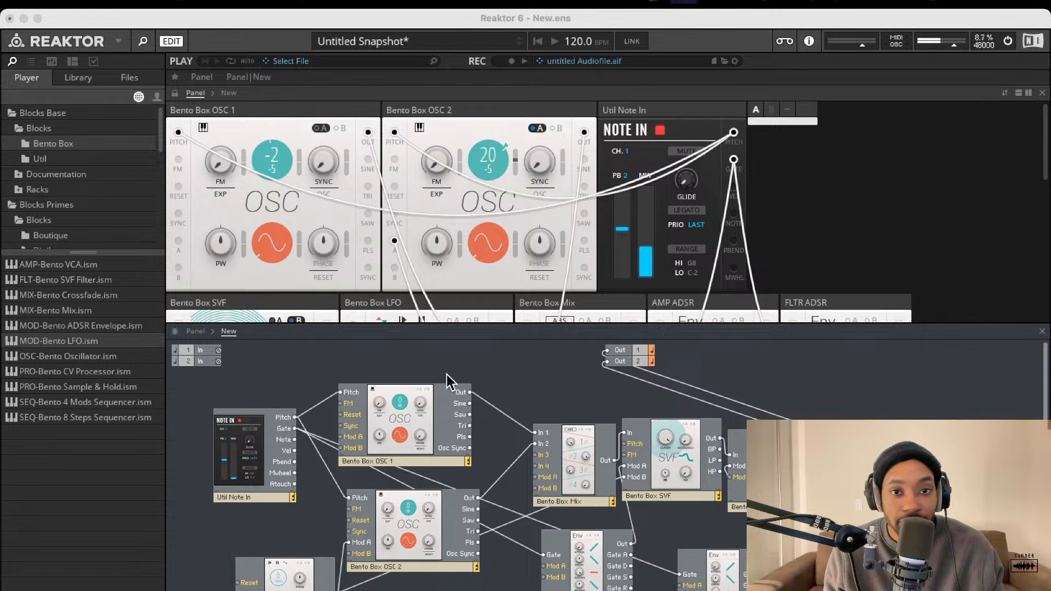
# Step: Move the Note In panel to the start of the row, ahead of OSC 1
pyautogui.scroll(-4, 439, 312)
pyautogui.scroll(4, 574, 172)
pyautogui.moveTo(625, 105); pyautogui.dragTo(153, 94)
# Step: Move the AMP ADSR panel to the bottom row, directly before the Bento VCA
pyautogui.scroll(-5, 320, 171)
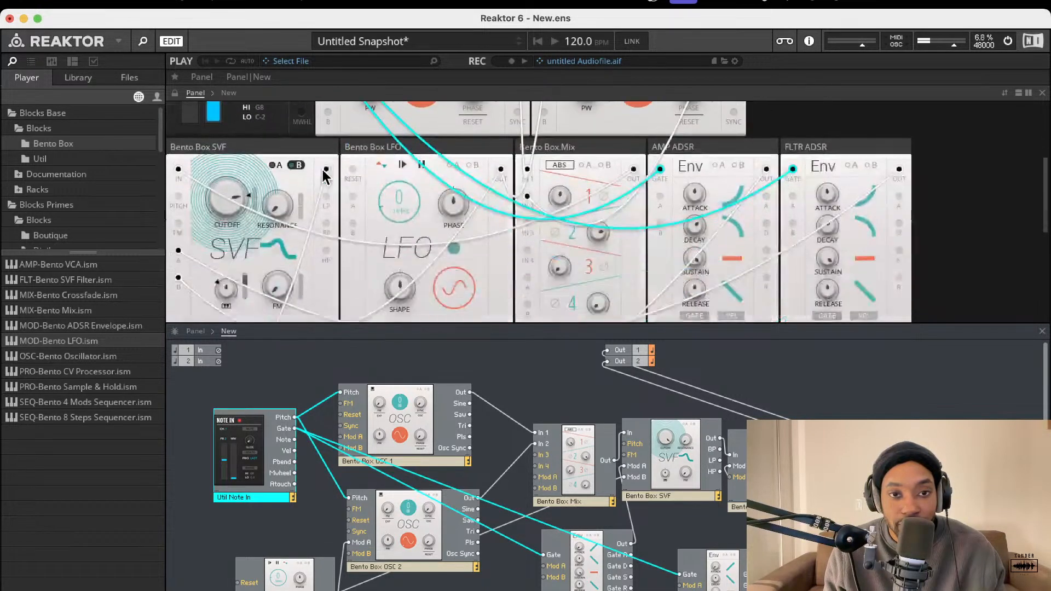
pyautogui.scroll(-2, 326, 192)
pyautogui.scroll(-2, 327, 192)
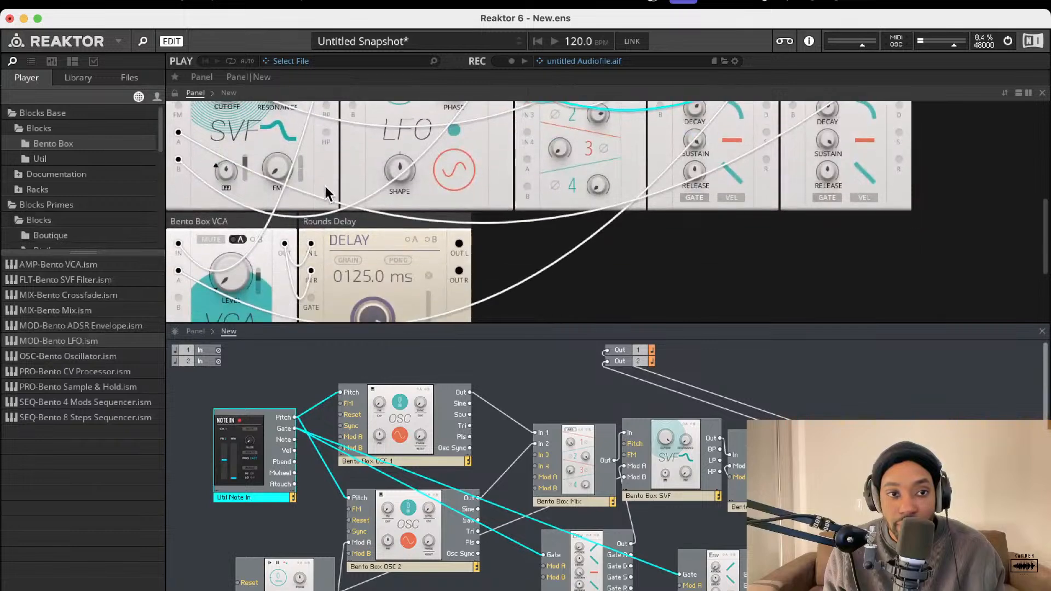
pyautogui.scroll(4, 327, 192)
pyautogui.scroll(-1, 327, 192)
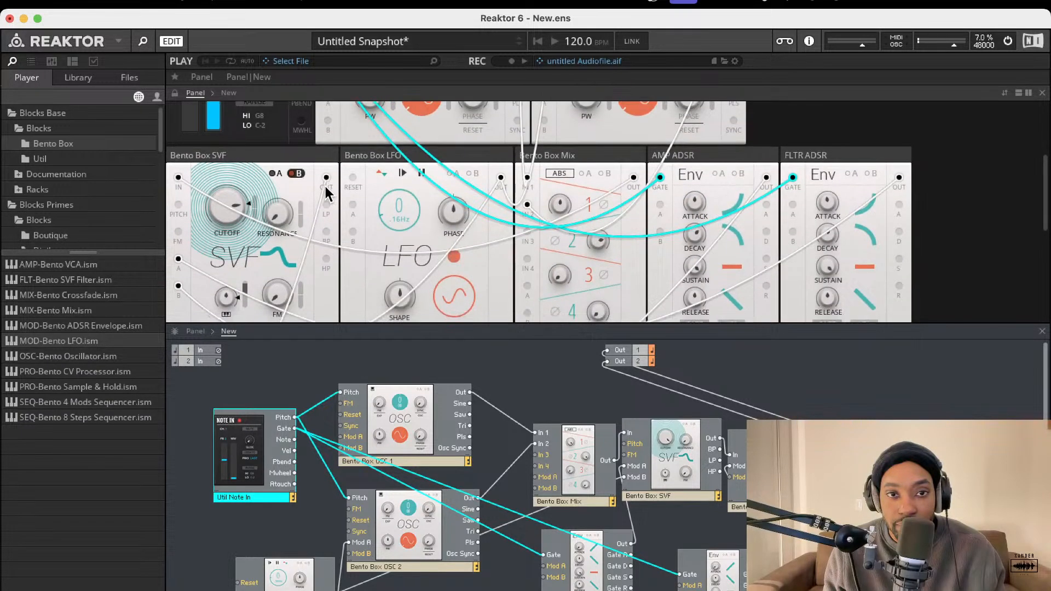
pyautogui.moveTo(703, 164); pyautogui.dragTo(254, 387)
pyautogui.scroll(-4, 239, 307)
# Step: Try to move the Bento Mix panel past the FLTR ADSR panel
pyautogui.scroll(2, 347, 222)
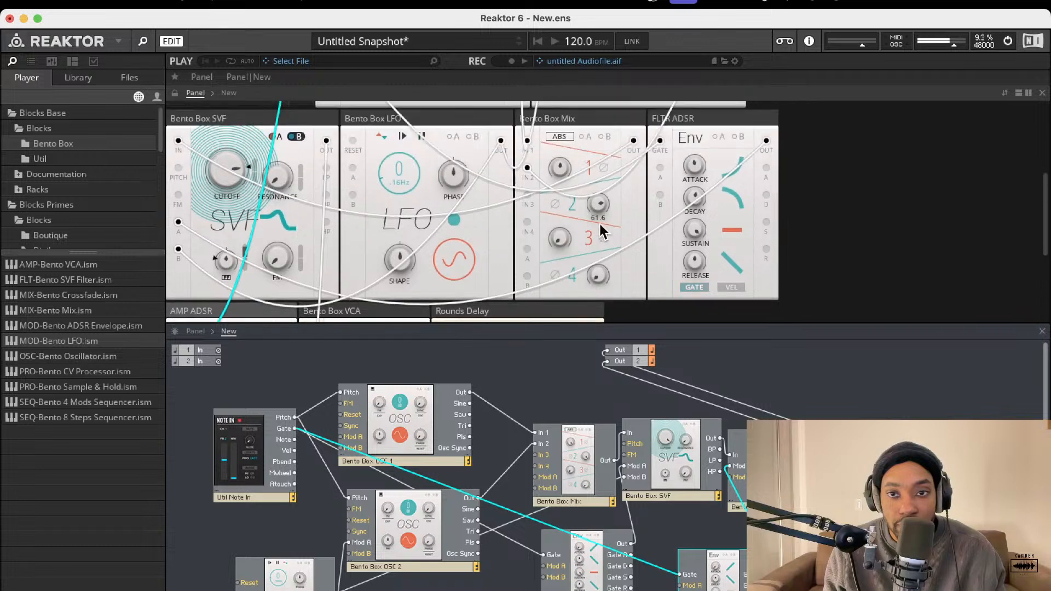
pyautogui.click(640, 123)
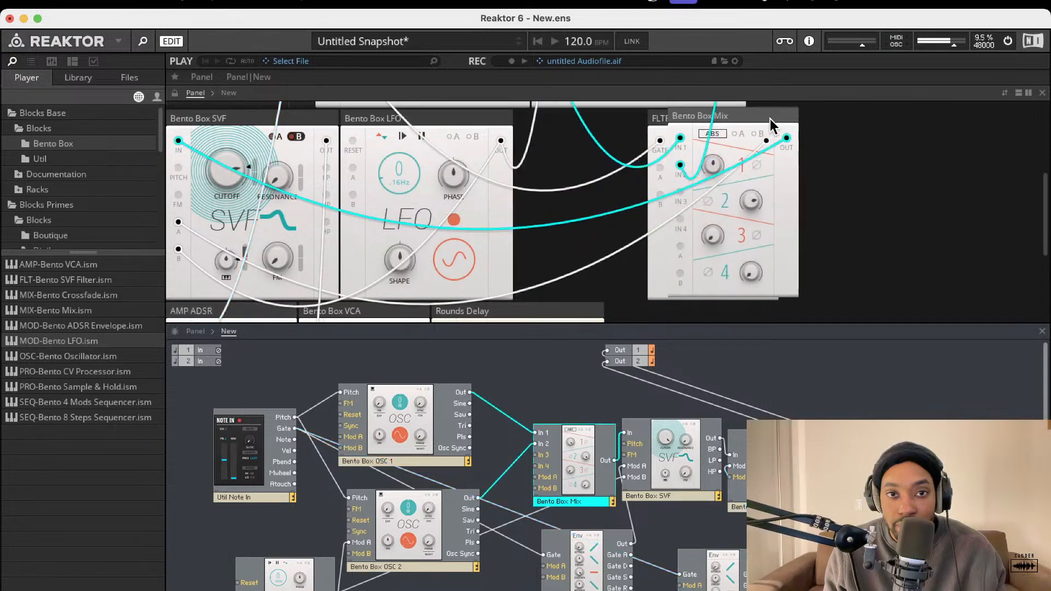
pyautogui.scroll(-2, 552, 148)
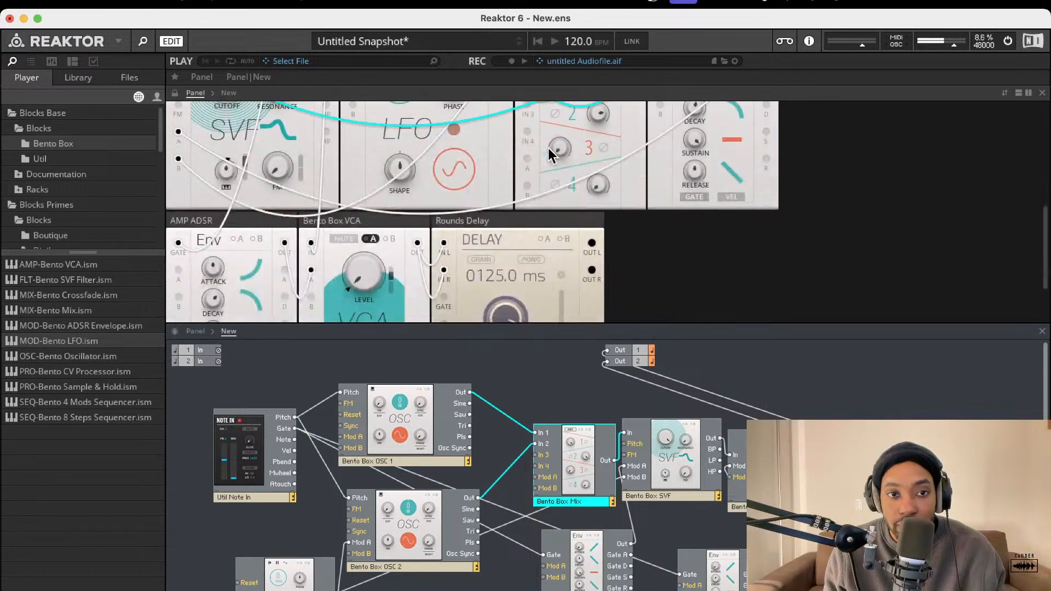